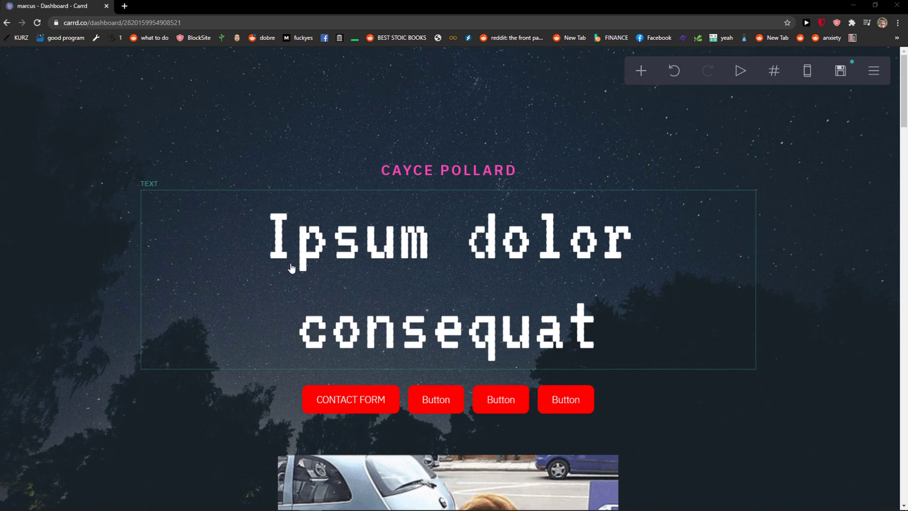
# Add a Control element at the top of the page and set its type to Header Marker
pyautogui.click(640, 72)
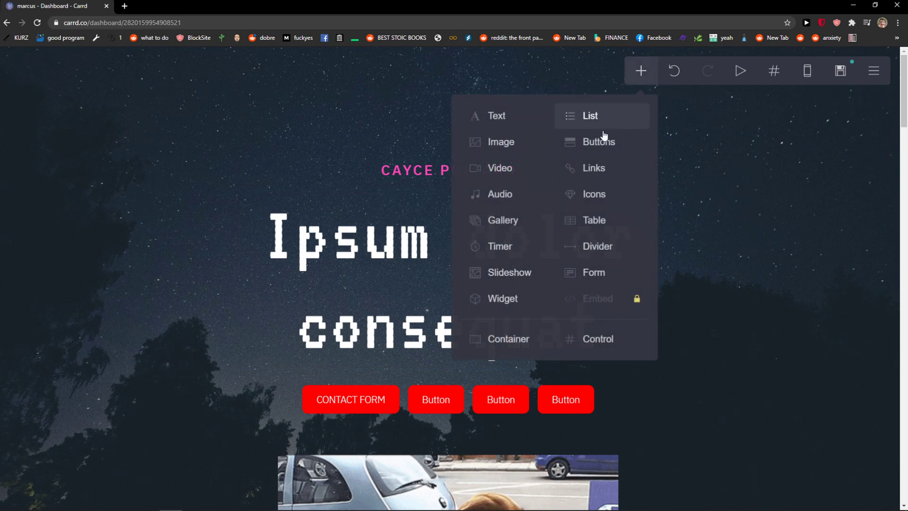
pyautogui.click(593, 350)
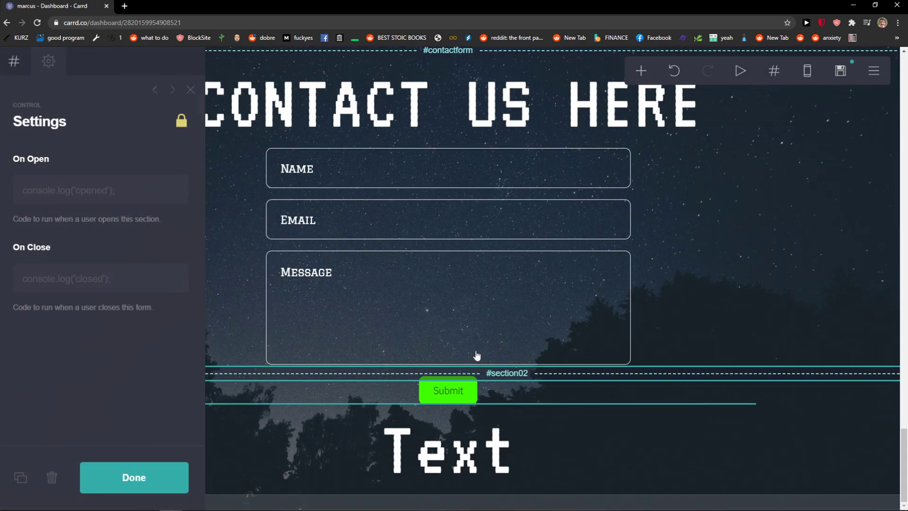
pyautogui.scroll(8, 476, 356)
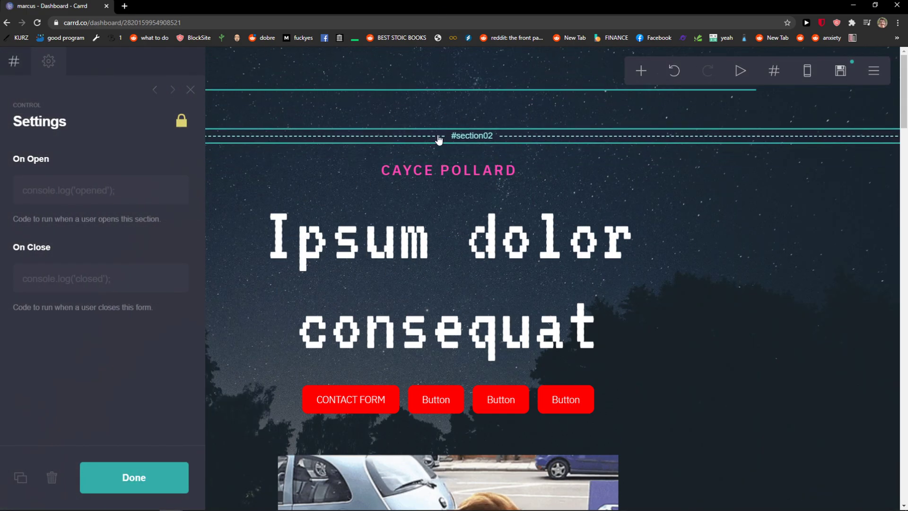
pyautogui.scroll(-1, 433, 134)
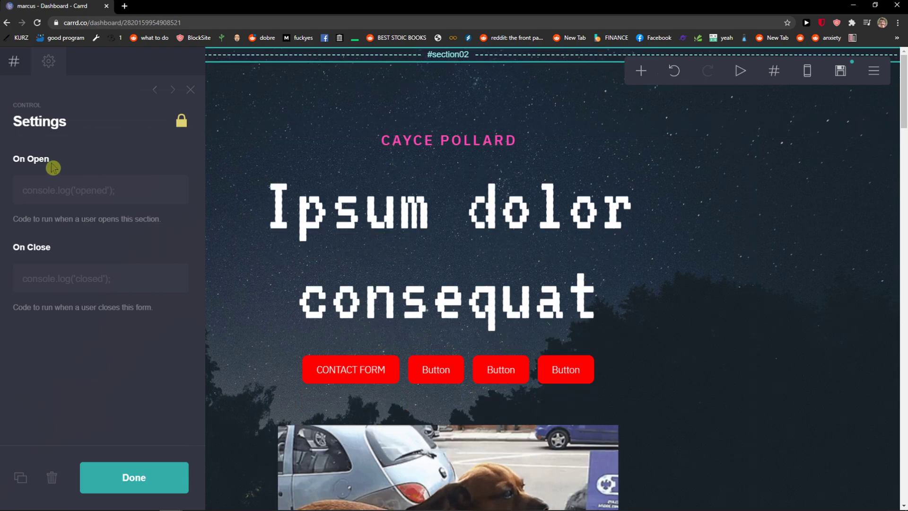
pyautogui.click(14, 62)
pyautogui.click(55, 175)
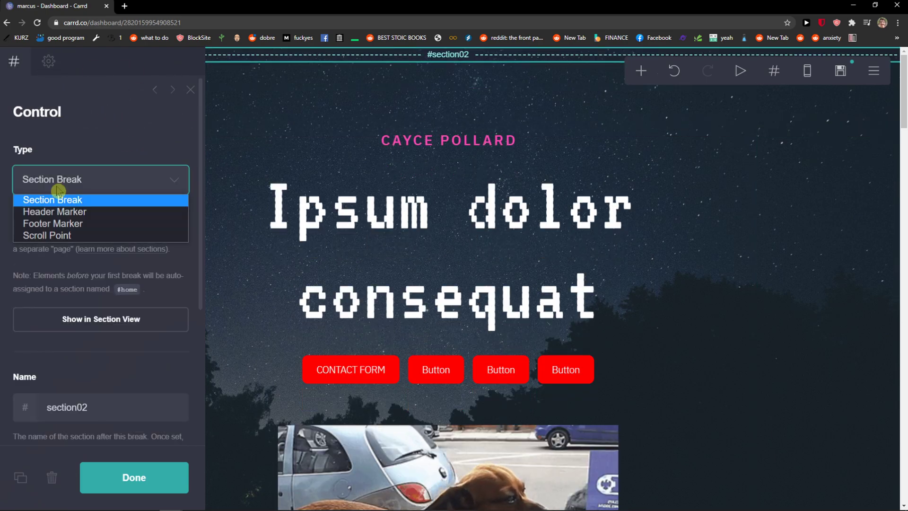
pyautogui.click(56, 208)
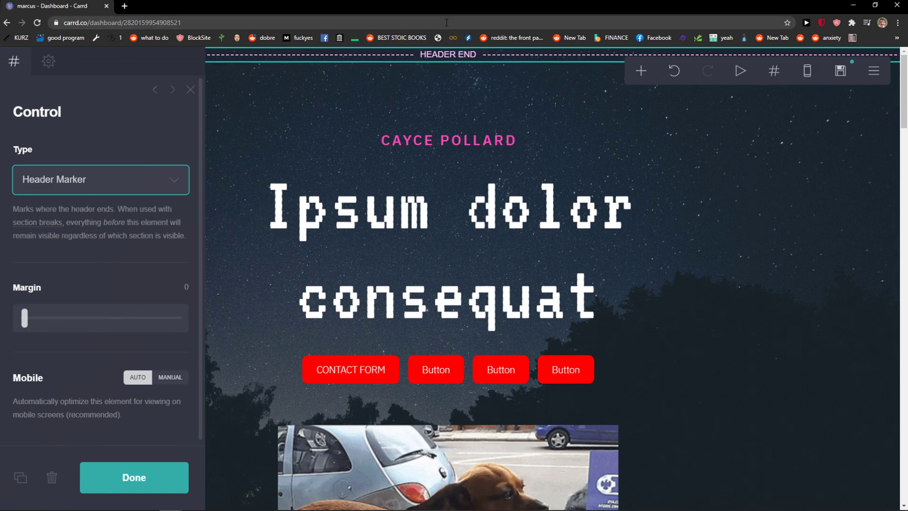
# Add an empty container and drag it above the HEADER END marker
pyautogui.click(641, 70)
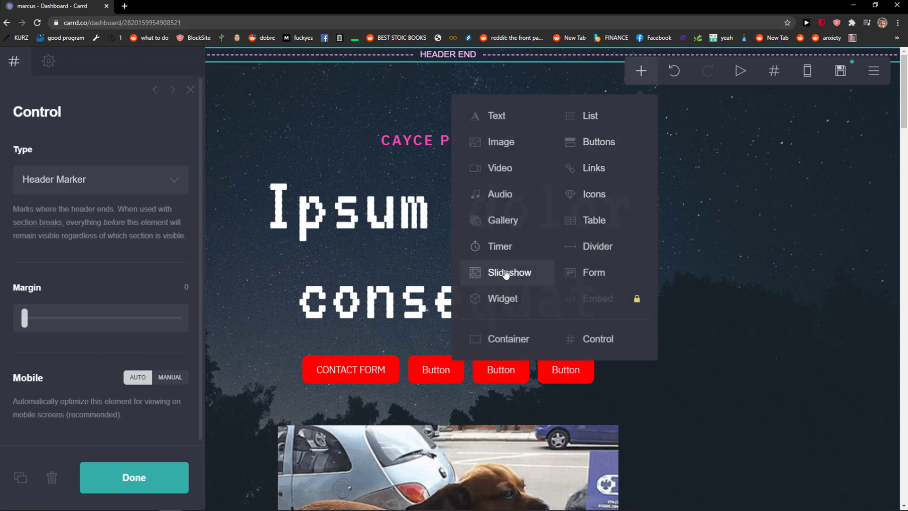
pyautogui.click(478, 339)
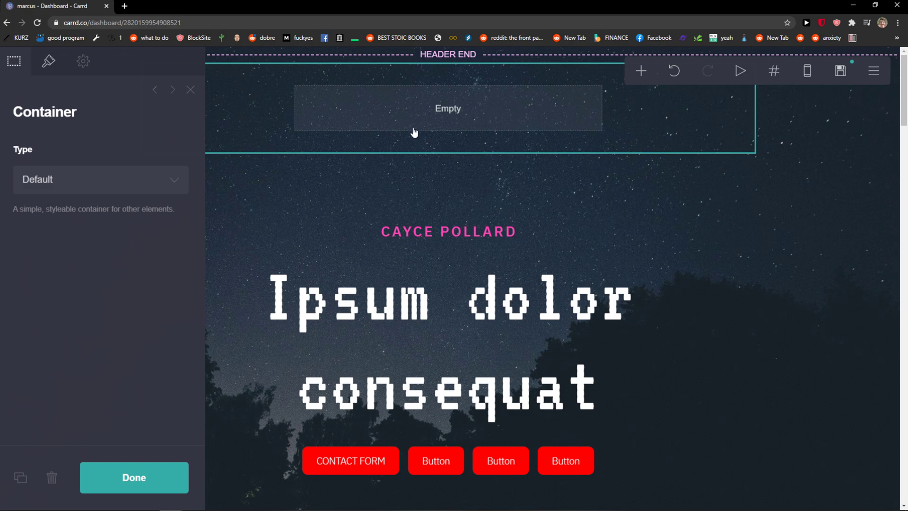
pyautogui.moveTo(414, 133); pyautogui.dragTo(407, 73)
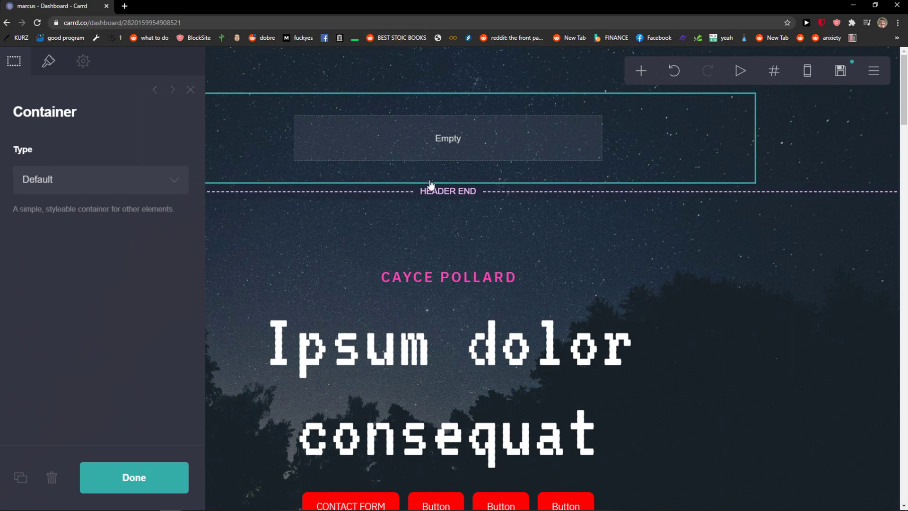
pyautogui.moveTo(412, 193); pyautogui.dragTo(422, 109)
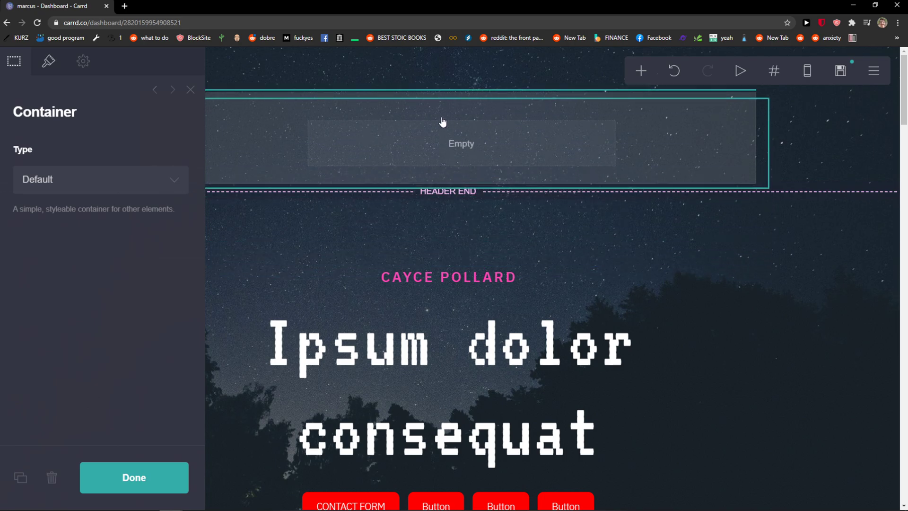
# Switch the top container's type to Columns and add two more for four 25% columns
pyautogui.click(85, 193)
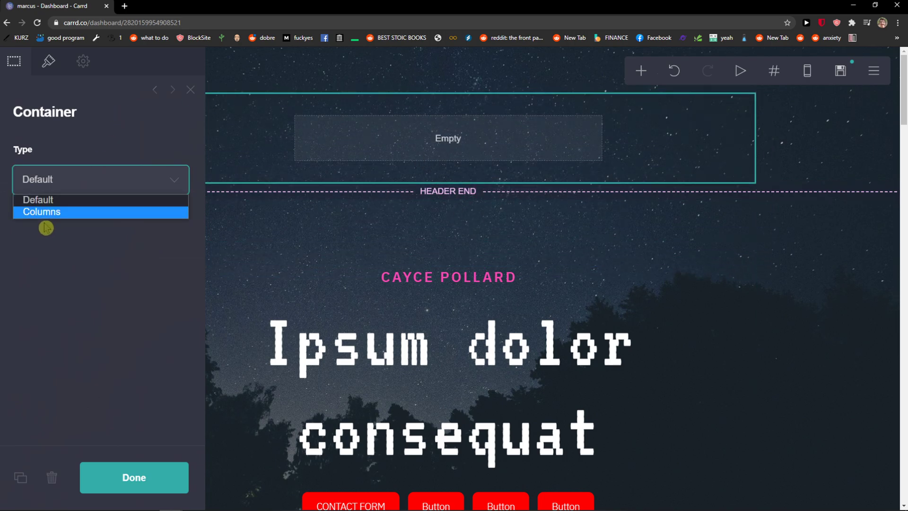
pyautogui.click(57, 211)
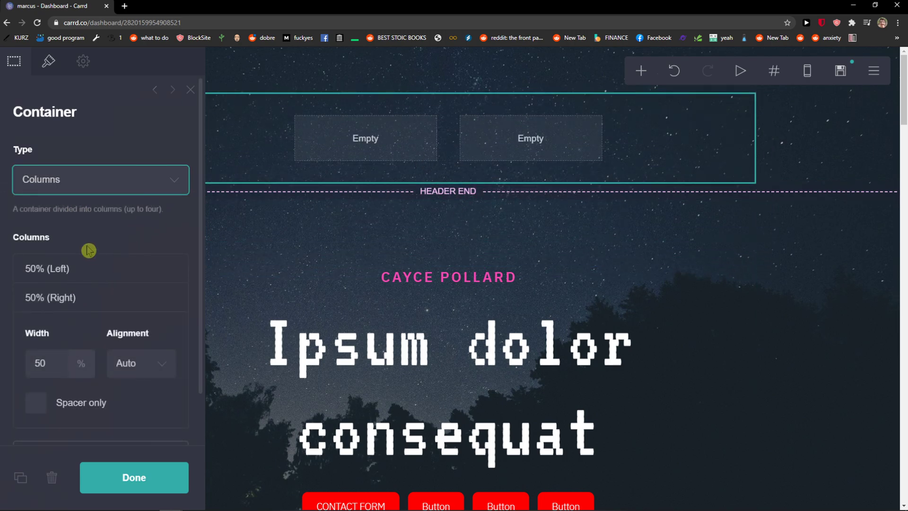
pyautogui.scroll(-1, 88, 251)
pyautogui.click(74, 399)
pyautogui.scroll(-1, 121, 352)
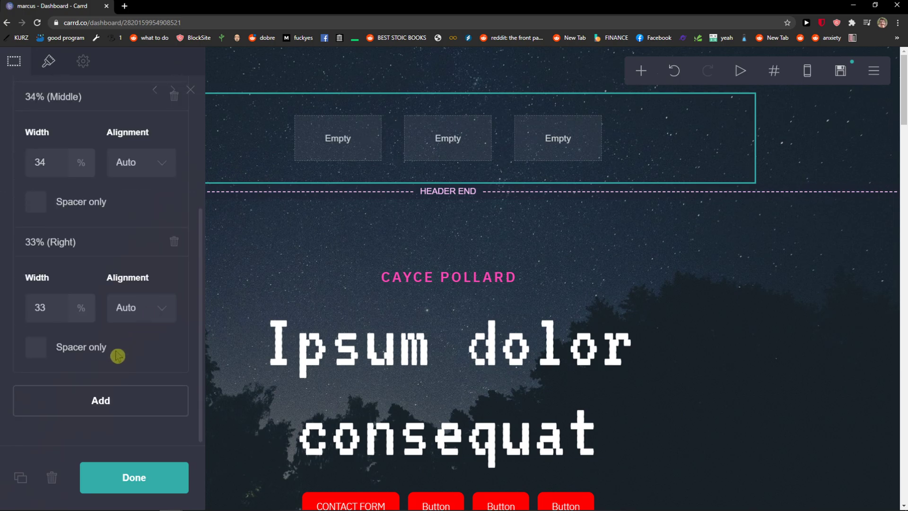
pyautogui.click(97, 397)
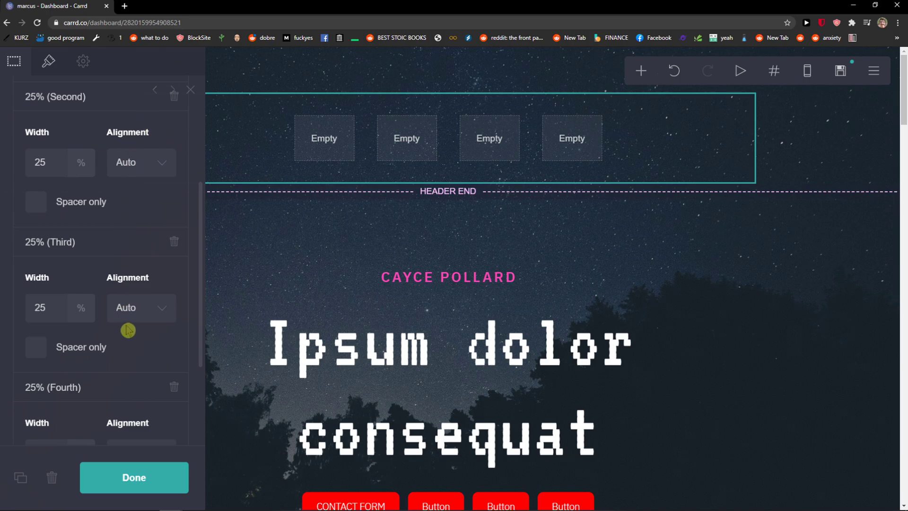
pyautogui.scroll(-3, 122, 347)
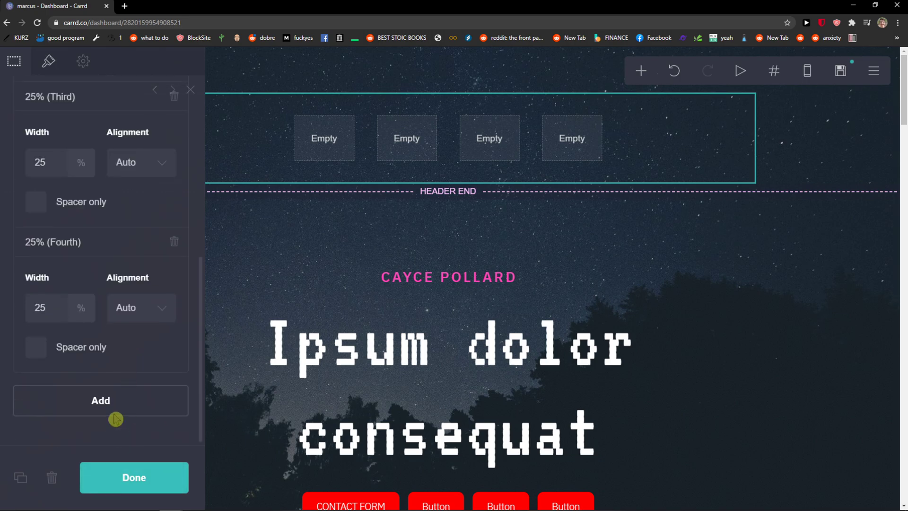
pyautogui.scroll(4, 89, 163)
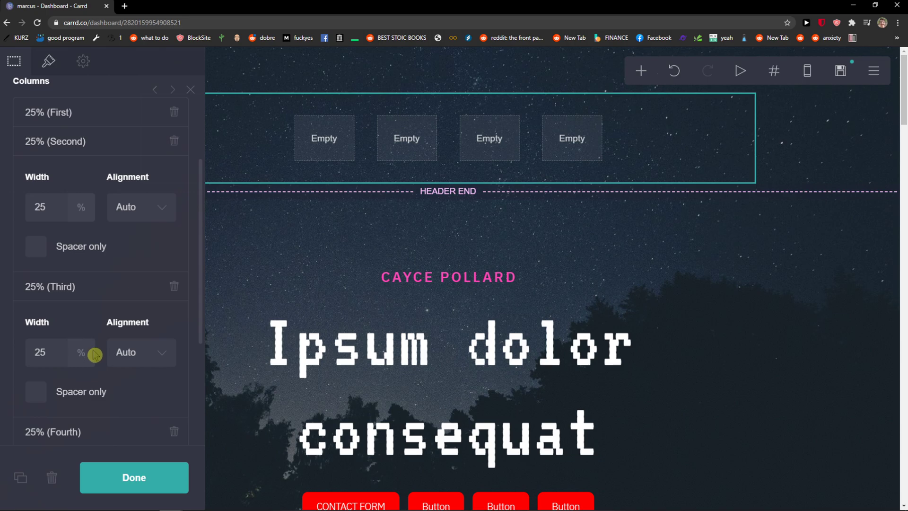
# Add a Links element and drop it into the first header column
pyautogui.click(133, 477)
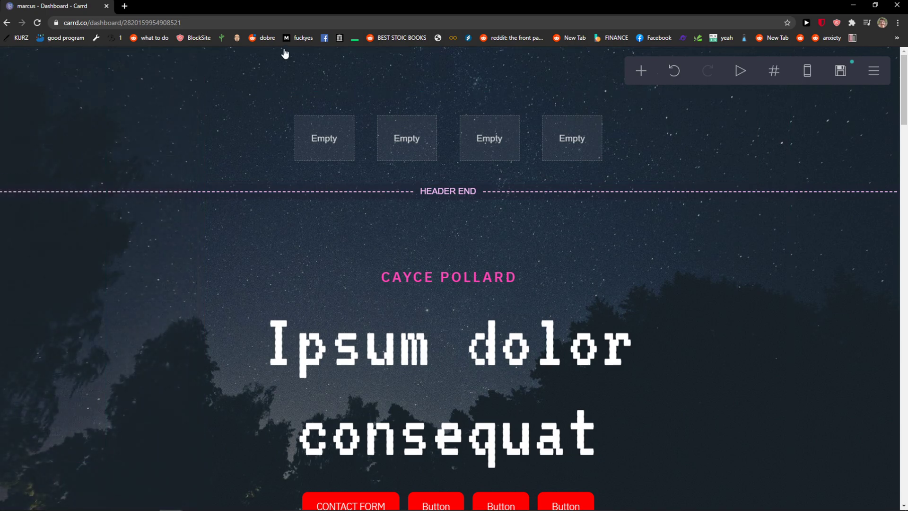
pyautogui.click(642, 72)
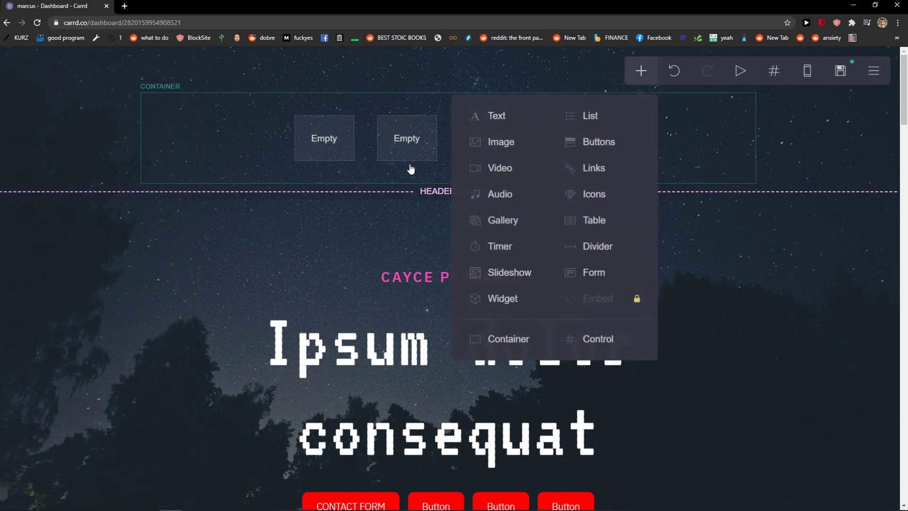
pyautogui.click(594, 169)
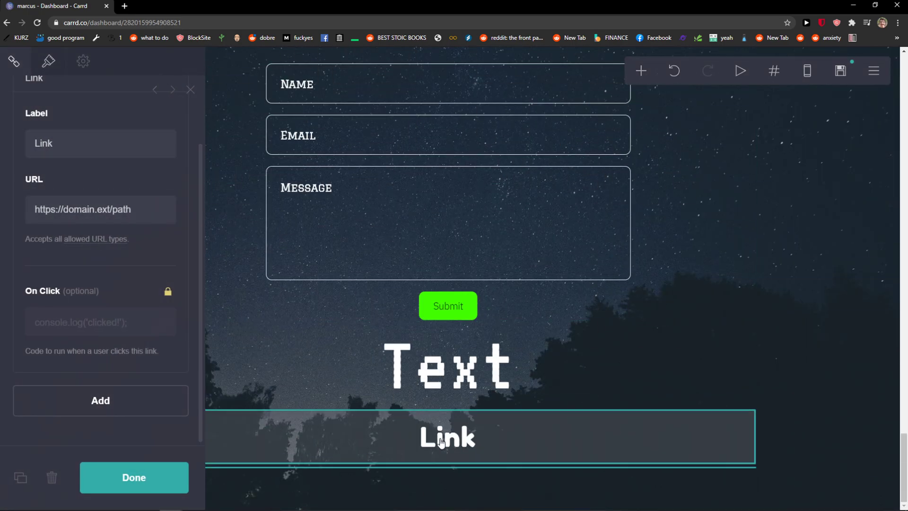
pyautogui.scroll(15, 331, 166)
pyautogui.moveTo(361, 9); pyautogui.dragTo(326, 144)
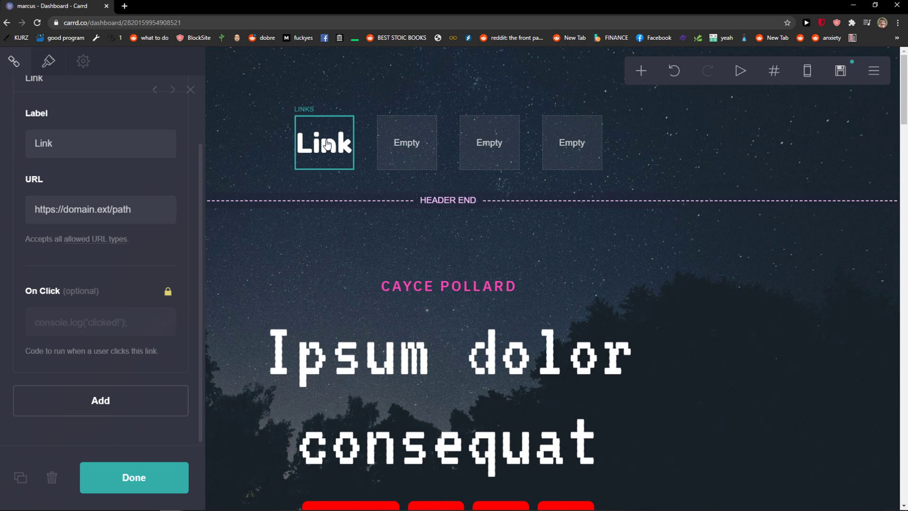
pyautogui.scroll(2, 57, 114)
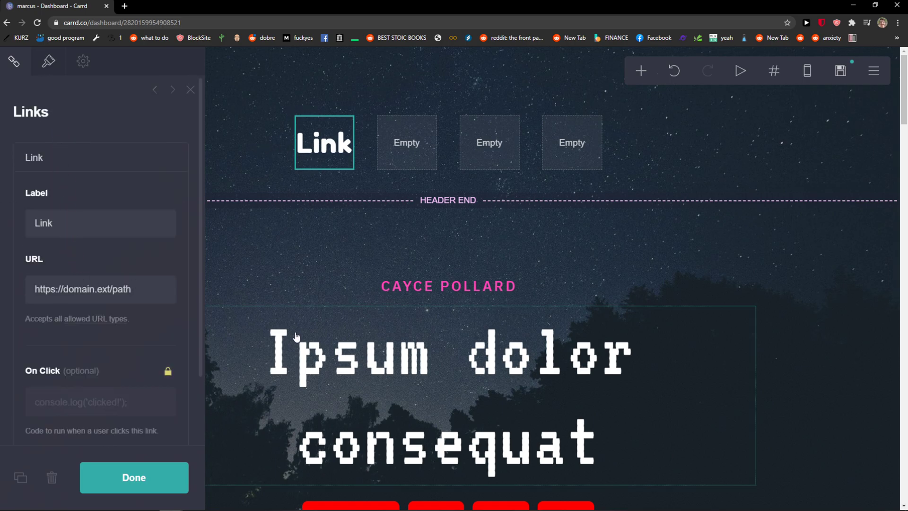
# Begin editing the new link's address in the Links settings
pyautogui.doubleClick(79, 289)
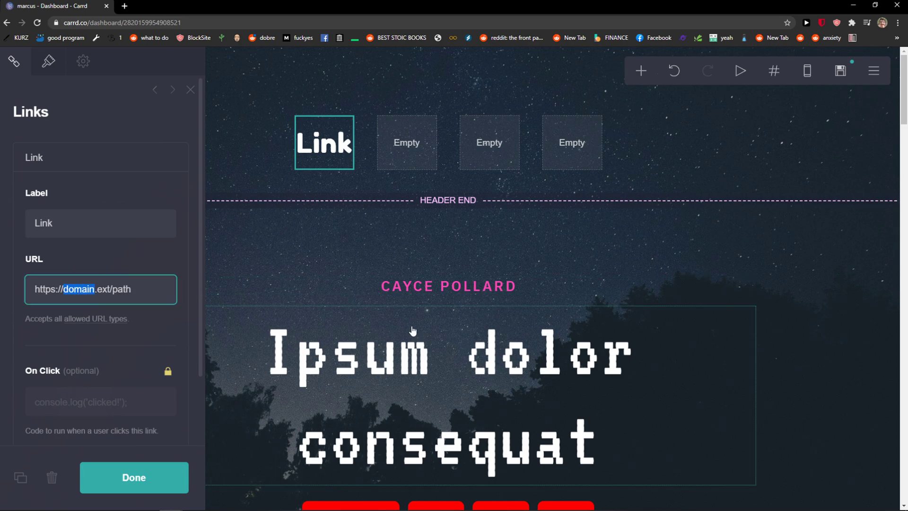
pyautogui.click(647, 76)
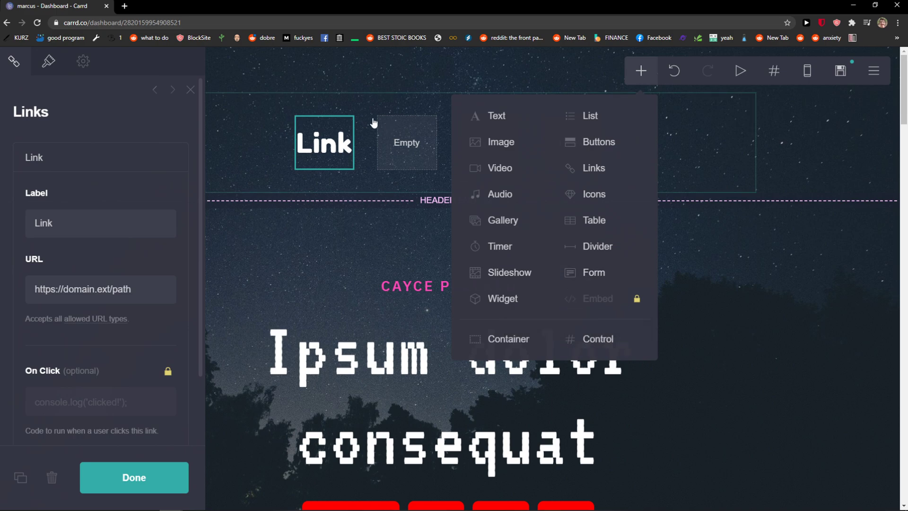
pyautogui.click(27, 242)
pyautogui.scroll(-2, 53, 296)
pyautogui.click(72, 197)
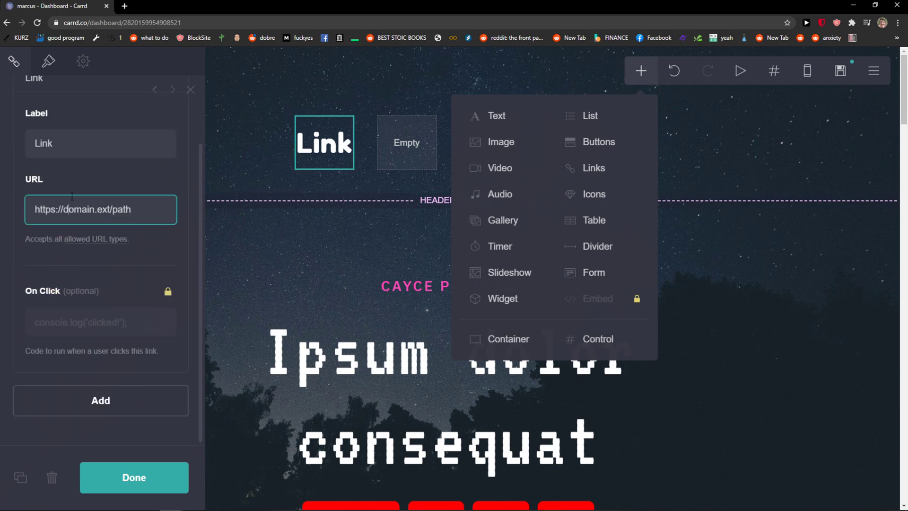
pyautogui.click(77, 320)
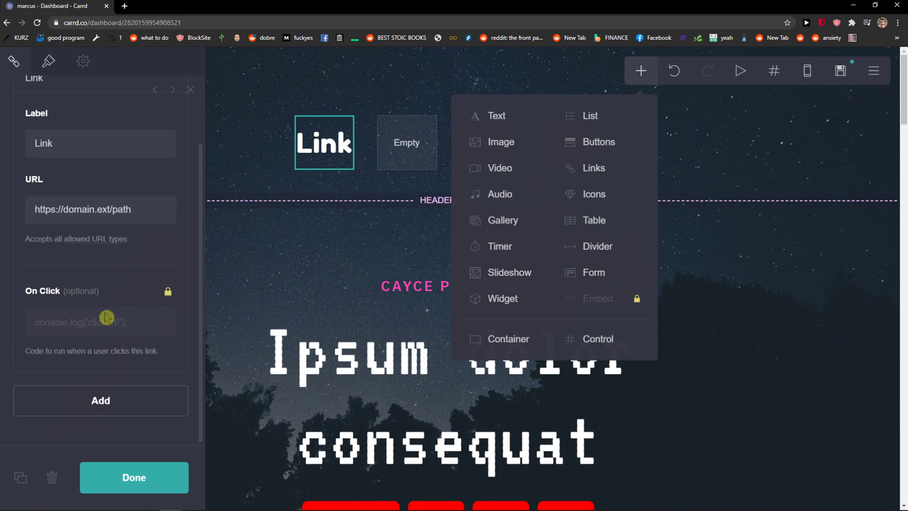
pyautogui.scroll(2, 110, 264)
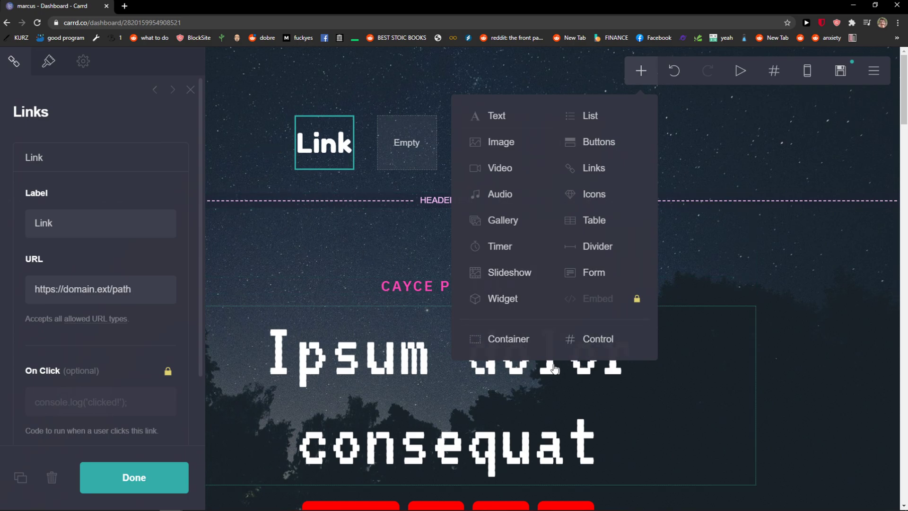
pyautogui.scroll(-3, 279, 177)
pyautogui.scroll(3, 280, 182)
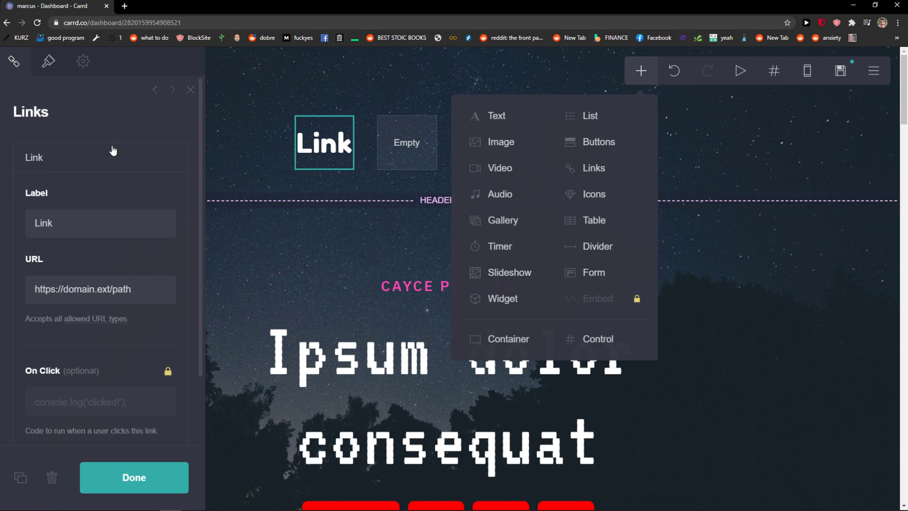
# Replace the link URL with #contactform and change its label from Link to Contact
pyautogui.click(95, 293)
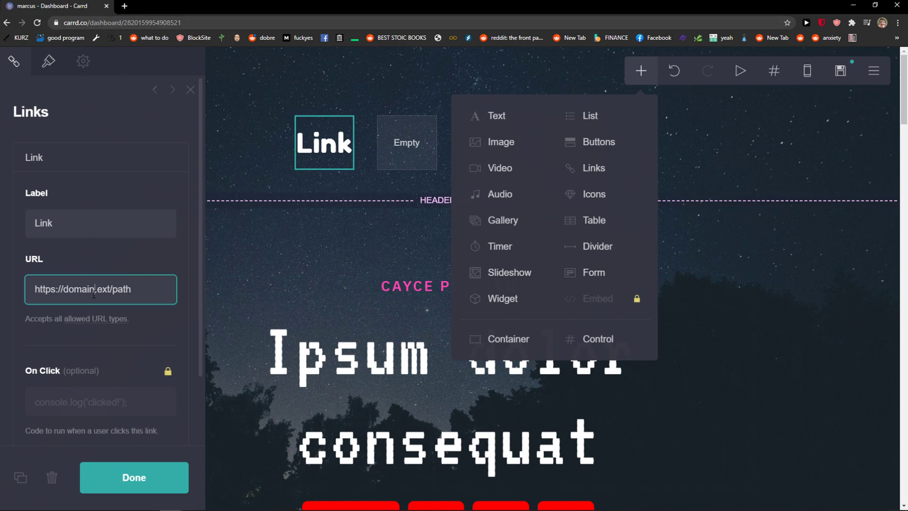
pyautogui.hotkey('ctrl', 'a')
pyautogui.write('#')
pyautogui.click(122, 222)
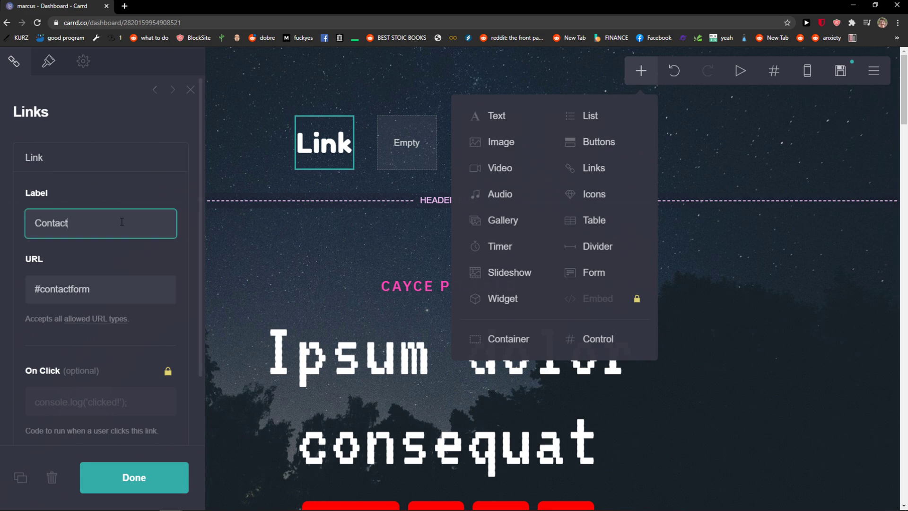
pyautogui.write('Contact')
pyautogui.click(90, 261)
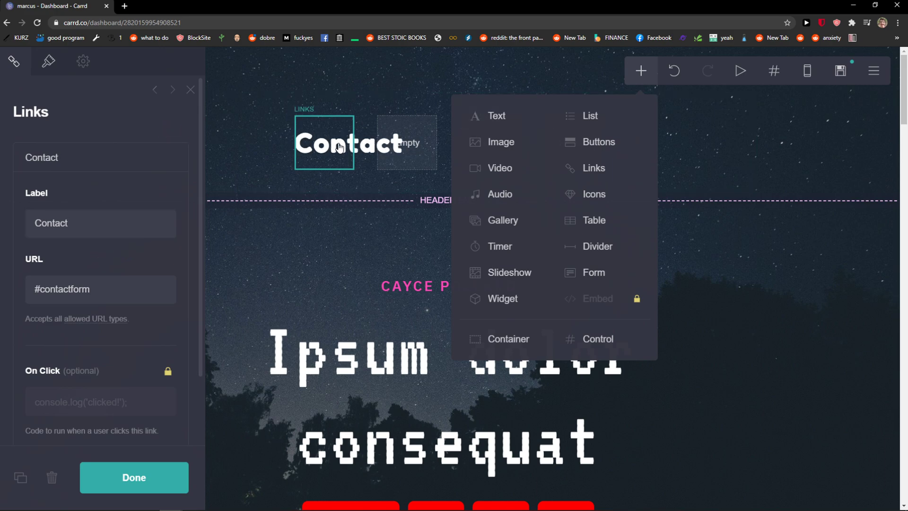
# Duplicate the Contact link into the second column and shrink its size to 1.5
pyautogui.click(13, 485)
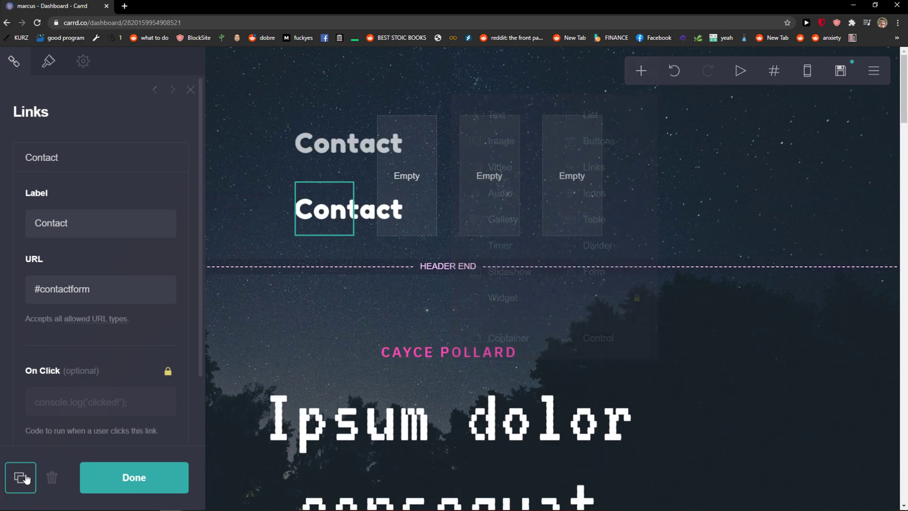
pyautogui.moveTo(324, 208); pyautogui.dragTo(399, 194)
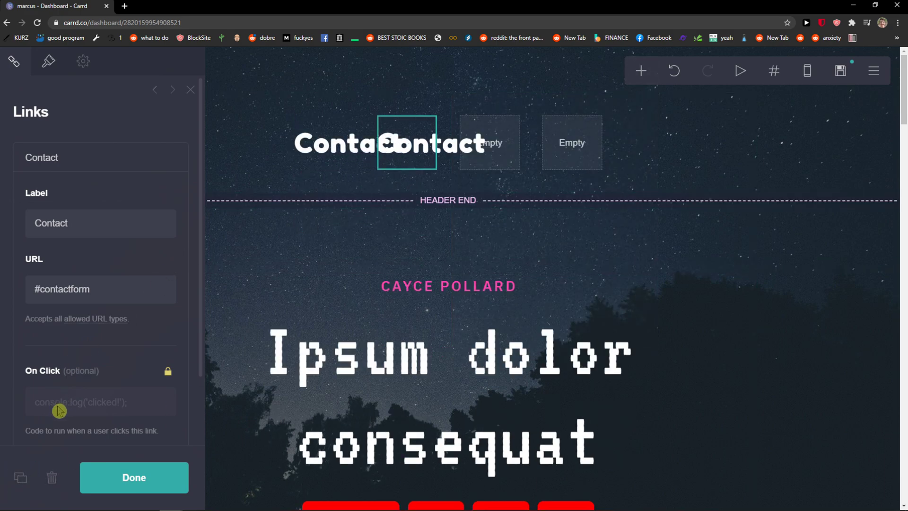
pyautogui.click(44, 71)
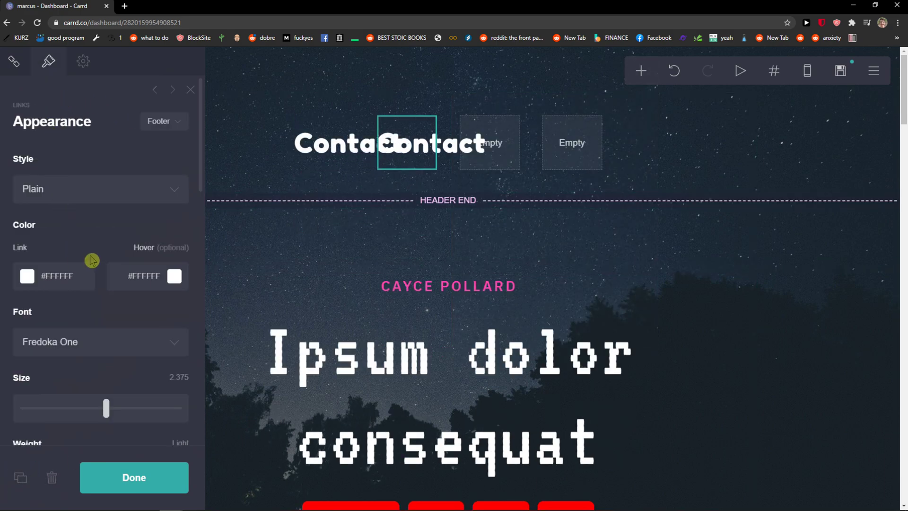
pyautogui.scroll(-1, 91, 260)
pyautogui.scroll(1, 107, 349)
pyautogui.moveTo(106, 408); pyautogui.dragTo(73, 408)
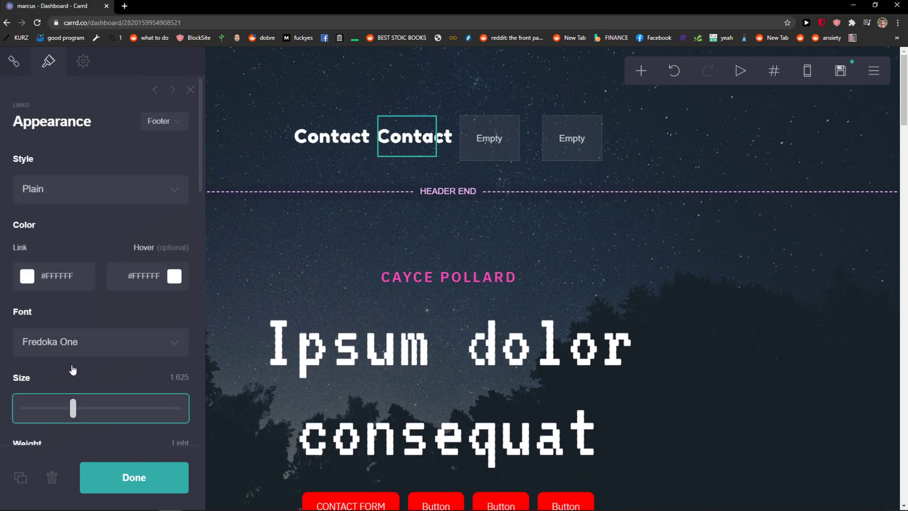
pyautogui.moveTo(72, 370); pyautogui.dragTo(71, 370)
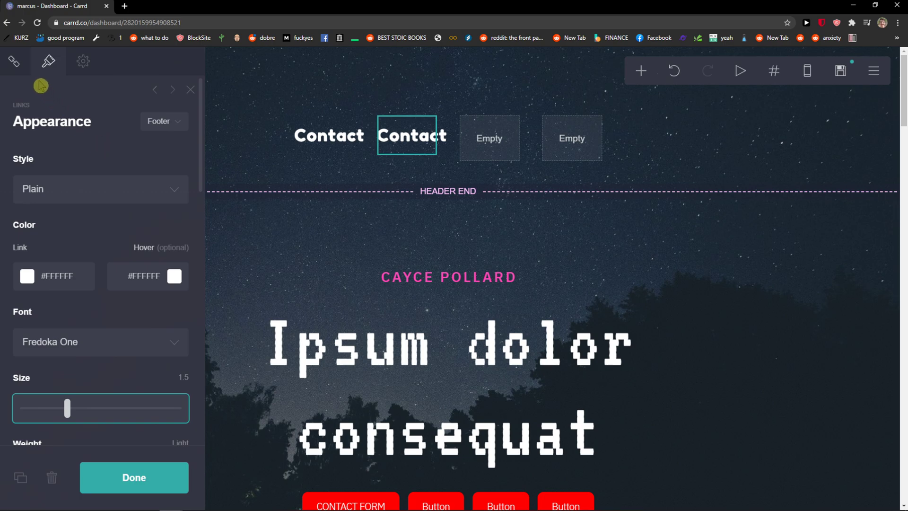
# Relabel the second-column link as About
pyautogui.click(24, 68)
pyautogui.click(55, 158)
pyautogui.click(55, 168)
pyautogui.doubleClick(63, 221)
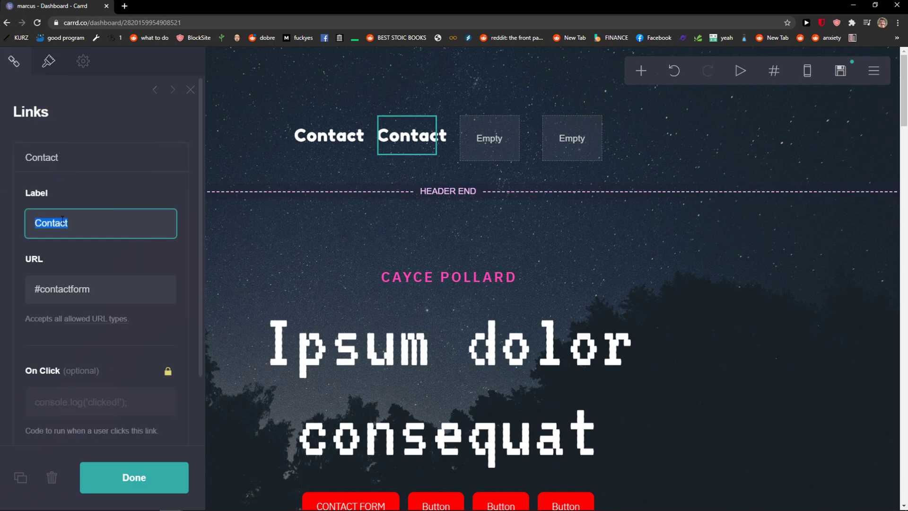
pyautogui.write('YOLO')
pyautogui.press('Return')
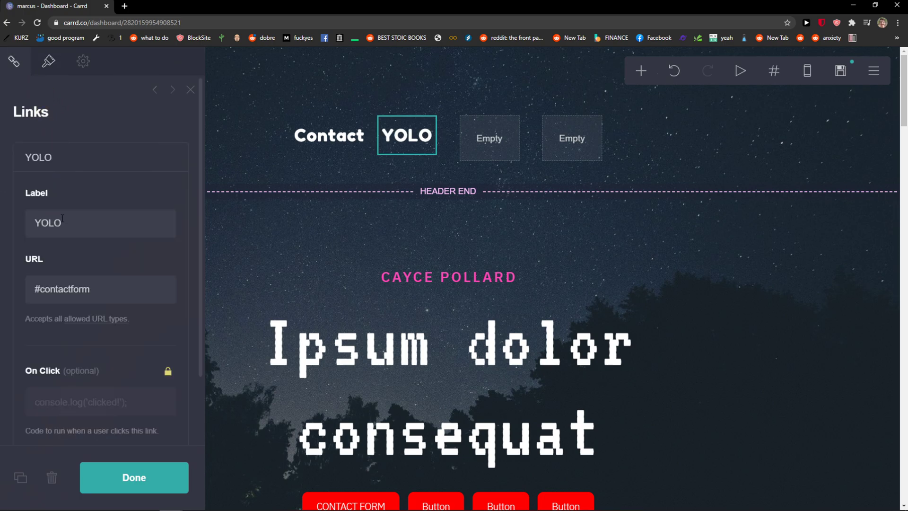
pyautogui.doubleClick(43, 218)
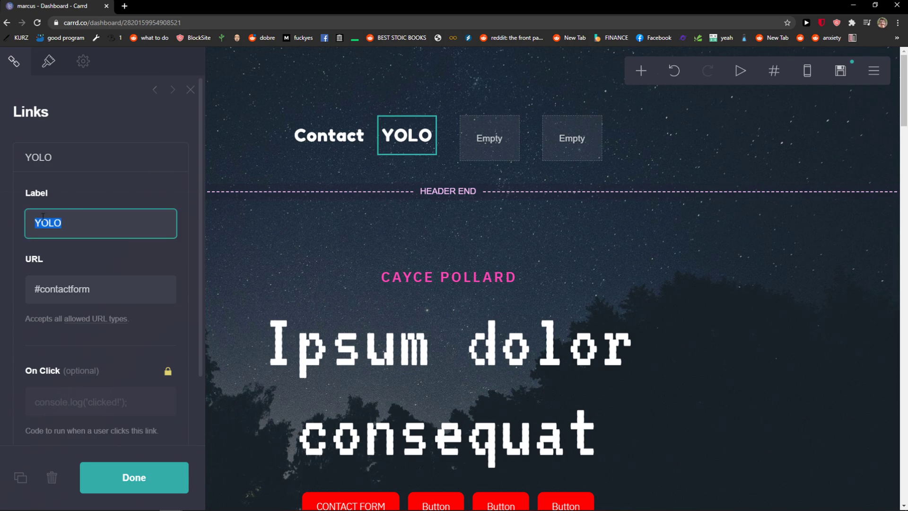
pyautogui.press('Return')
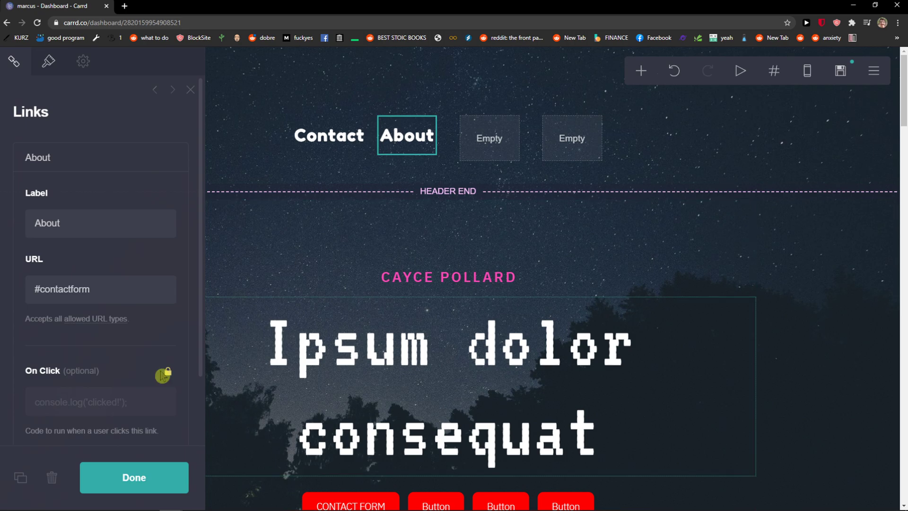
# Duplicate the About link into the third and fourth columns
pyautogui.click(20, 477)
pyautogui.moveTo(422, 190); pyautogui.dragTo(483, 161)
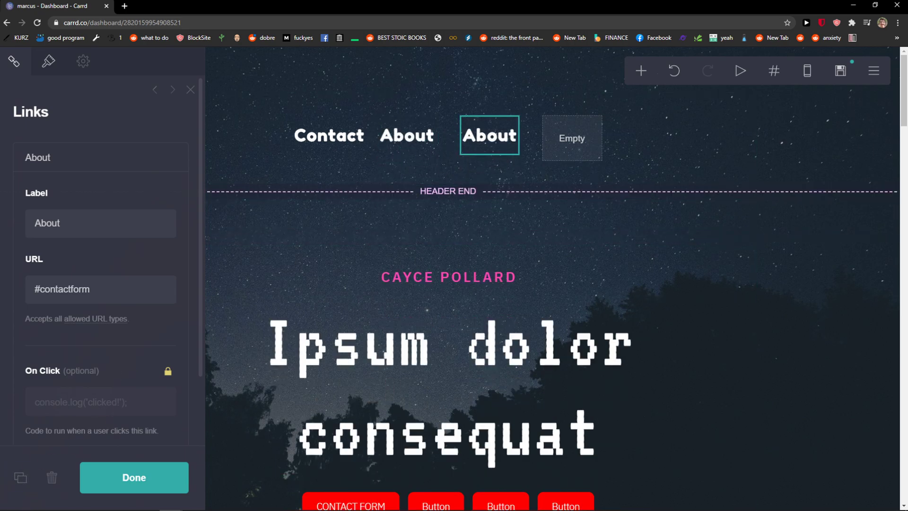
pyautogui.click(22, 478)
pyautogui.moveTo(459, 194); pyautogui.dragTo(565, 148)
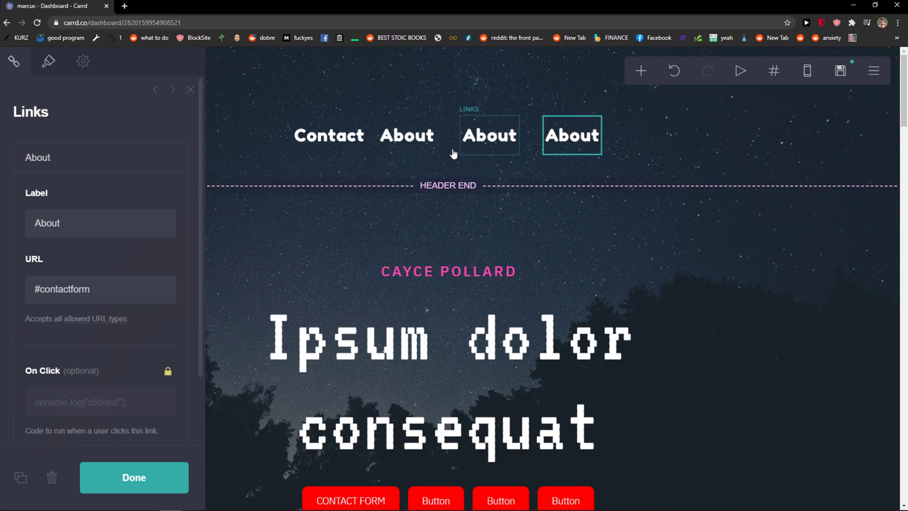
pyautogui.click(105, 110)
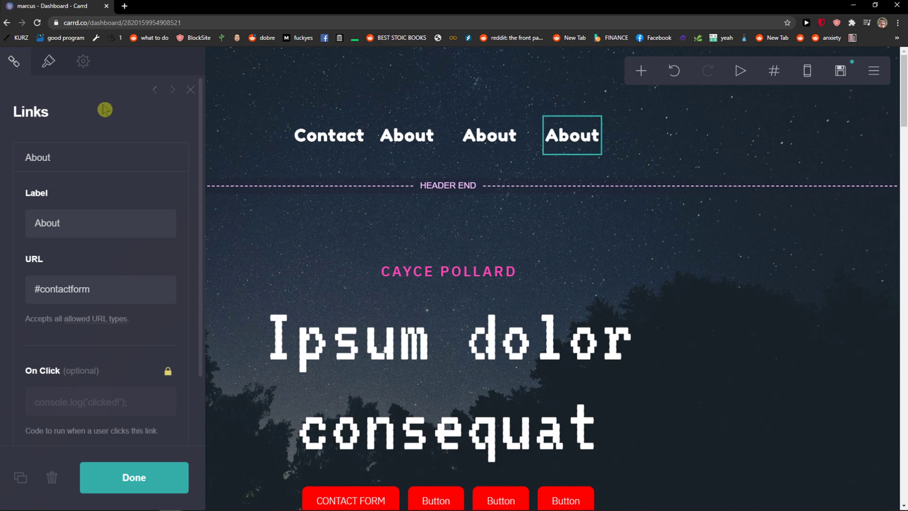
# Give the link container a #D9B2B2-to-#96A9EB gradient background, no pattern, at 52°
pyautogui.click(408, 169)
pyautogui.click(48, 61)
pyautogui.scroll(-1, 30, 176)
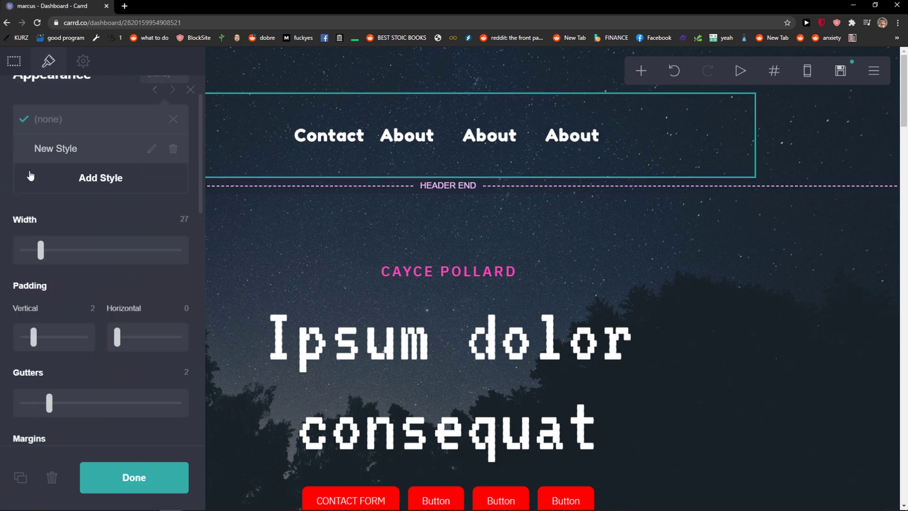
pyautogui.scroll(-14, 30, 176)
pyautogui.click(38, 156)
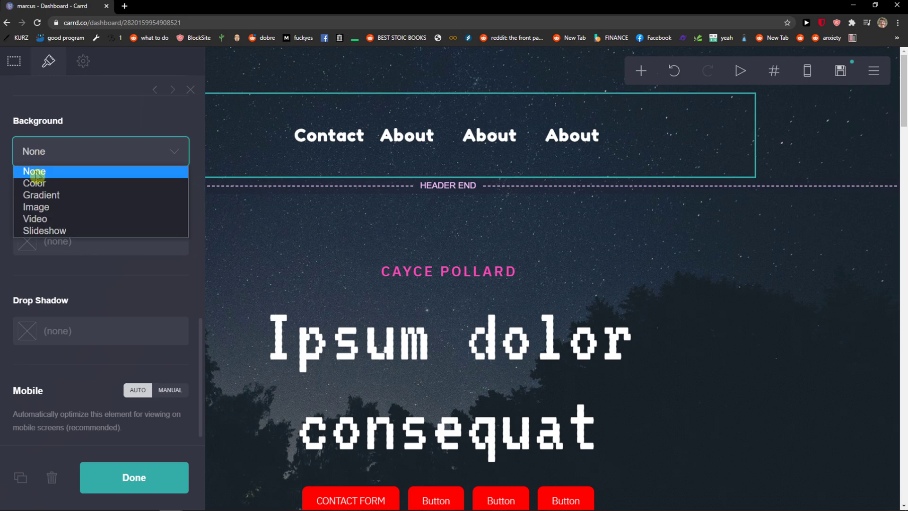
pyautogui.click(38, 193)
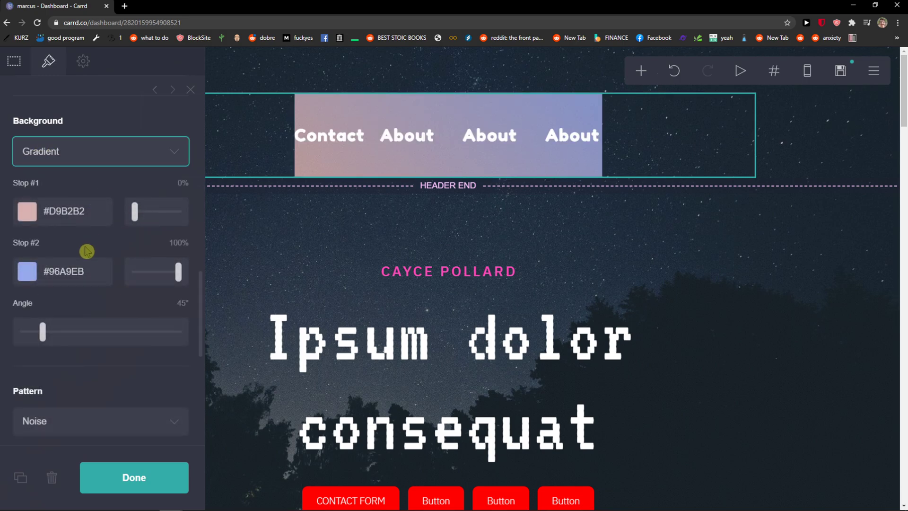
pyautogui.click(42, 431)
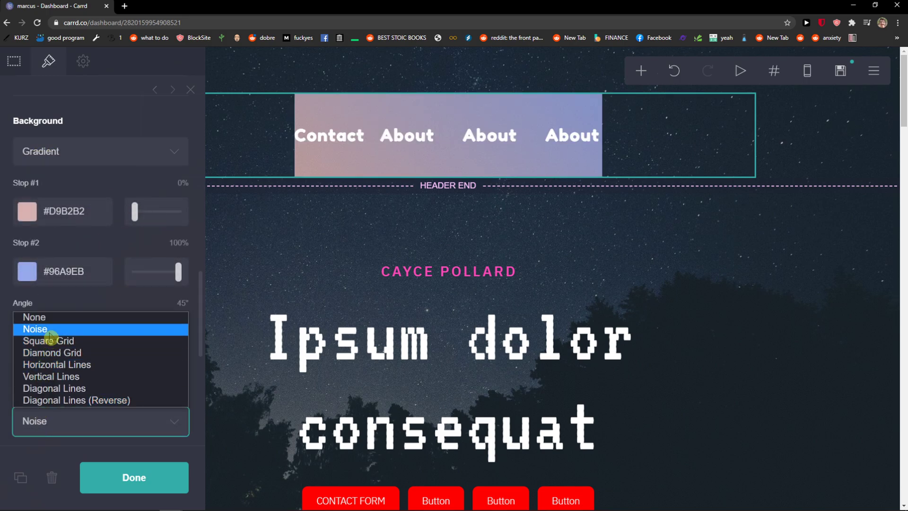
pyautogui.click(53, 317)
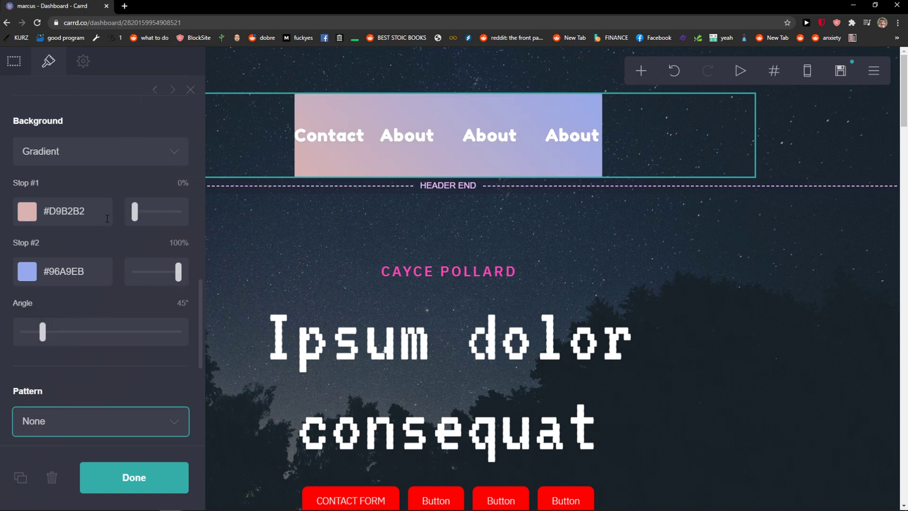
pyautogui.moveTo(42, 332)
pyautogui.mouseDown()
pyautogui.moveTo(33, 332)
pyautogui.moveTo(44, 332)
pyautogui.mouseUp()
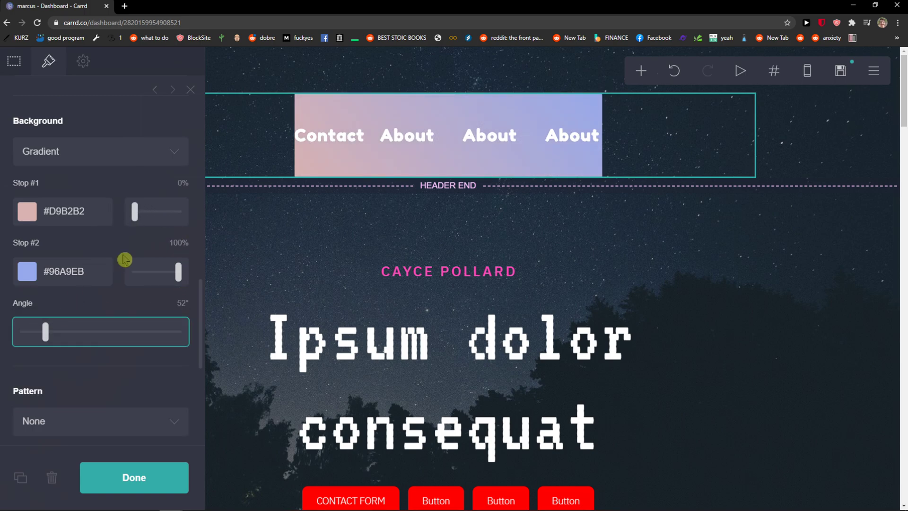
pyautogui.scroll(3, 126, 257)
pyautogui.scroll(2, 121, 218)
# Set the link container's Contents Spacing to 0.375, Width to 37 and Gutters to 0.625
pyautogui.moveTo(50, 300); pyautogui.dragTo(35, 306)
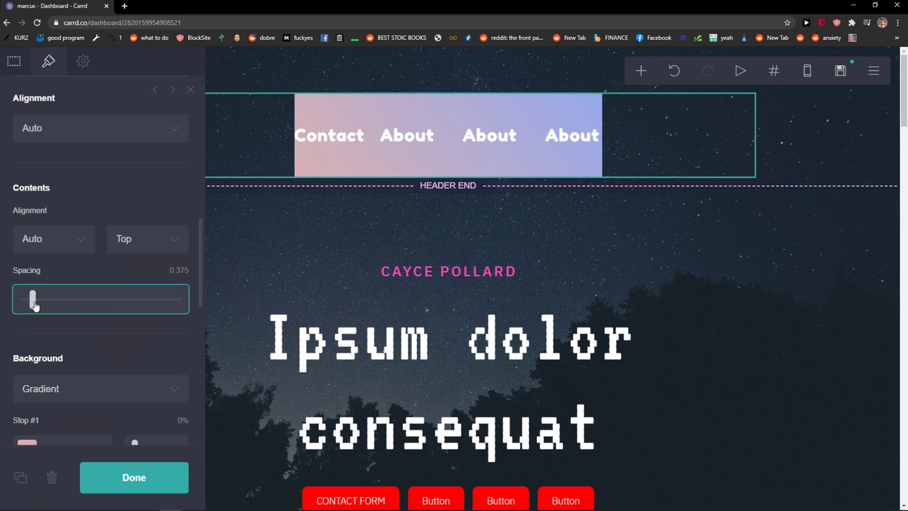
pyautogui.scroll(4, 45, 274)
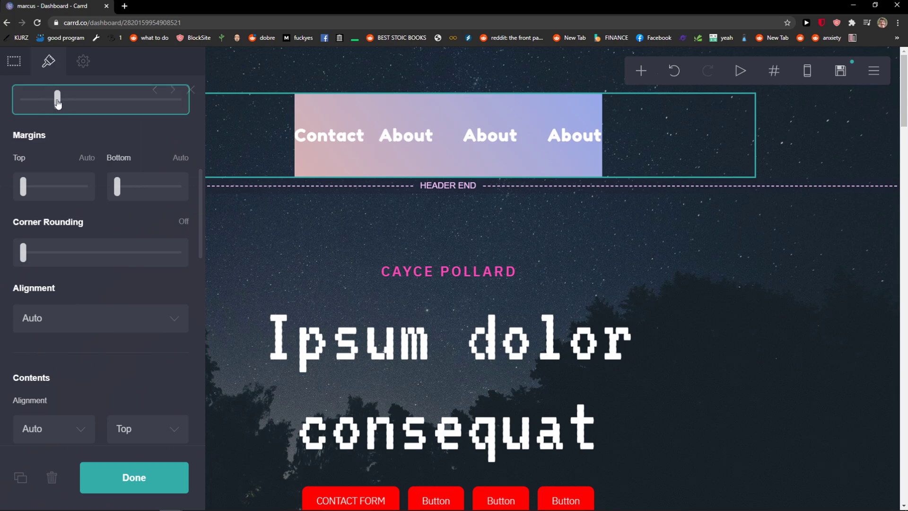
pyautogui.scroll(8, 55, 105)
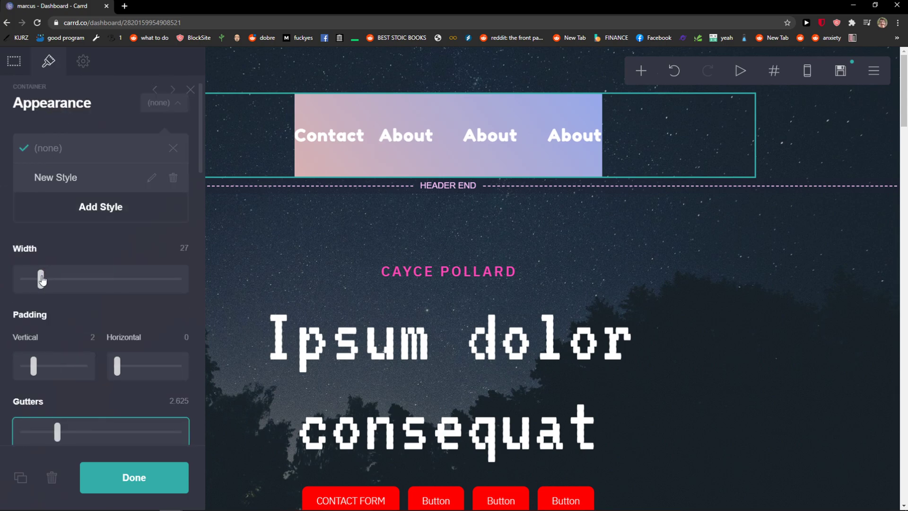
pyautogui.moveTo(42, 280)
pyautogui.mouseDown()
pyautogui.moveTo(32, 280)
pyautogui.moveTo(57, 285)
pyautogui.mouseUp()
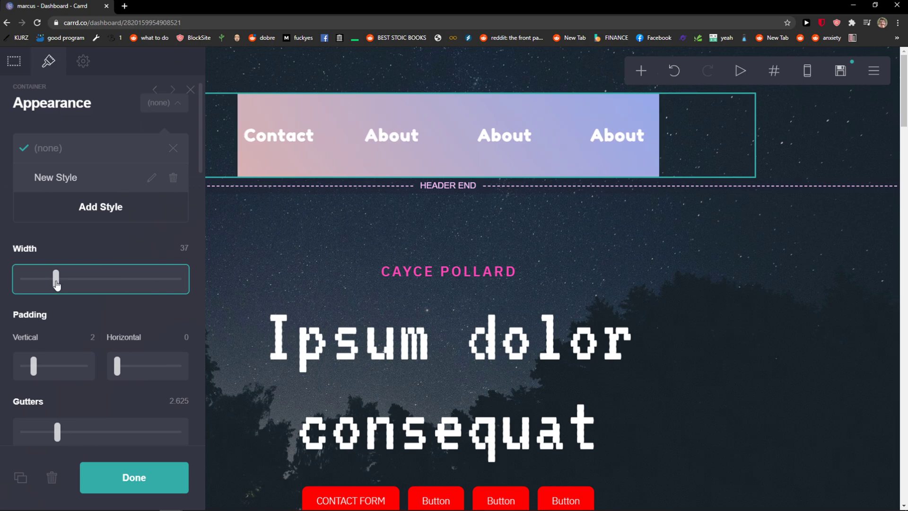
pyautogui.scroll(-1, 60, 296)
pyautogui.moveTo(57, 385); pyautogui.dragTo(32, 384)
pyautogui.scroll(-3, 56, 383)
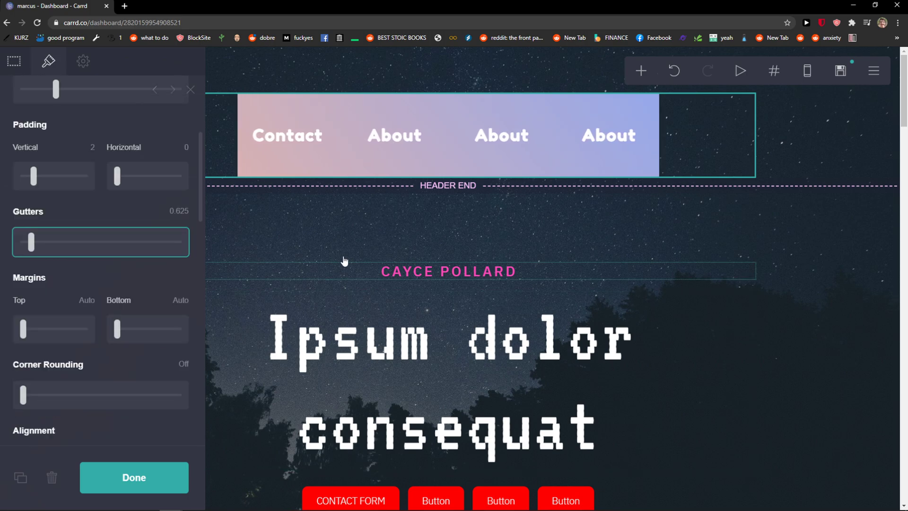
pyautogui.click(132, 471)
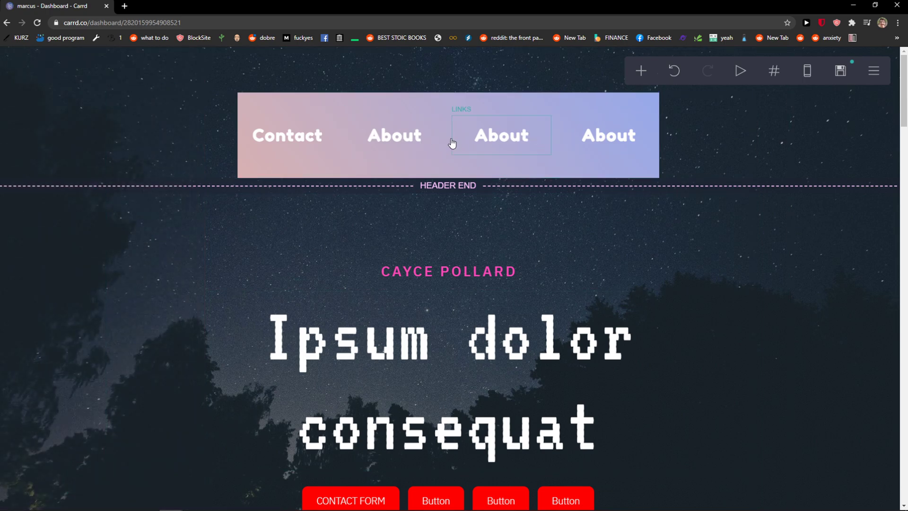
# Publish the changes to the site's .carrd.co URL
pyautogui.click(566, 112)
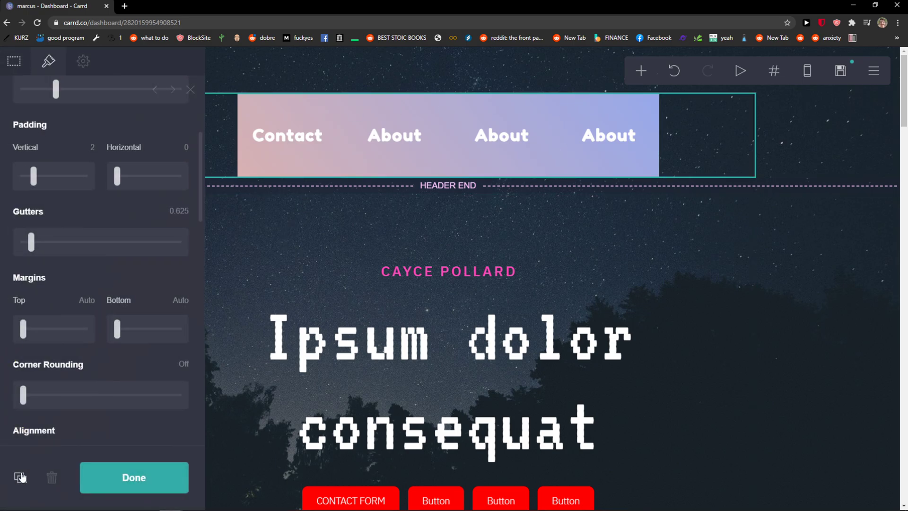
pyautogui.click(840, 76)
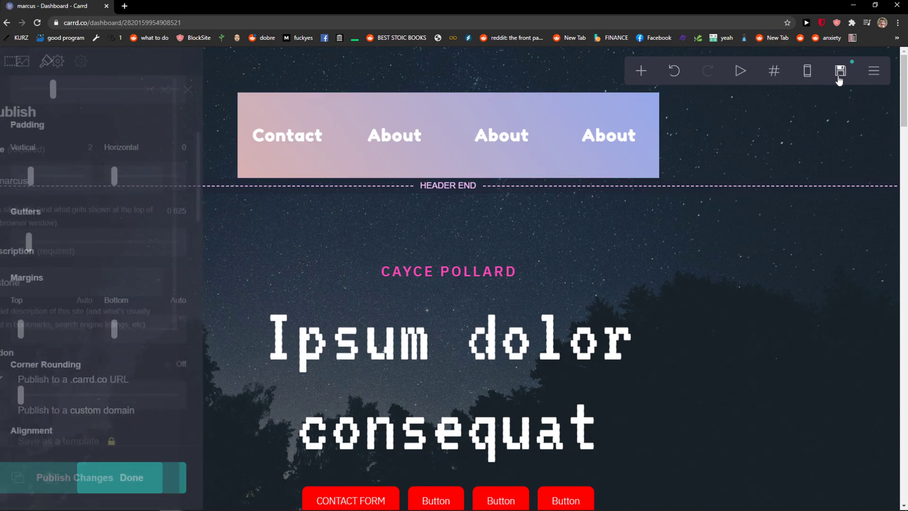
pyautogui.click(101, 478)
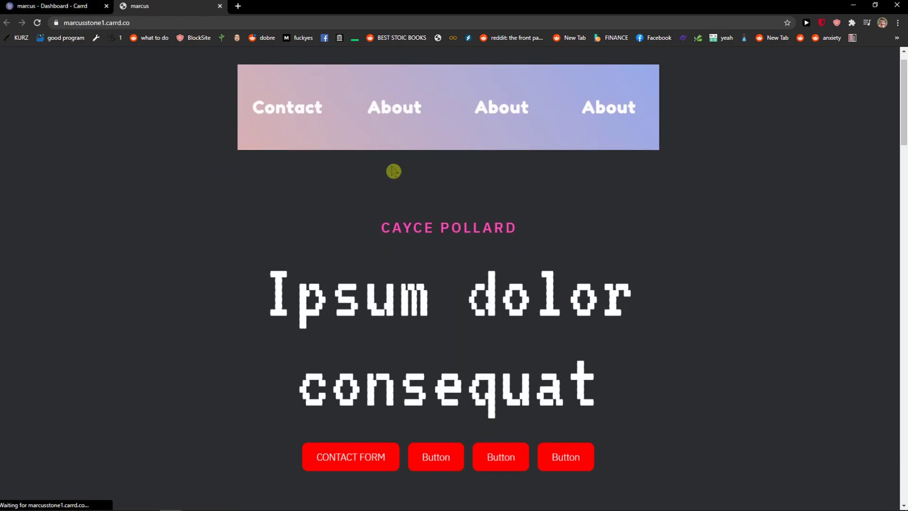
# Jump to CONTACT FORM on the live page, then return to the editor tab
pyautogui.scroll(-3, 356, 362)
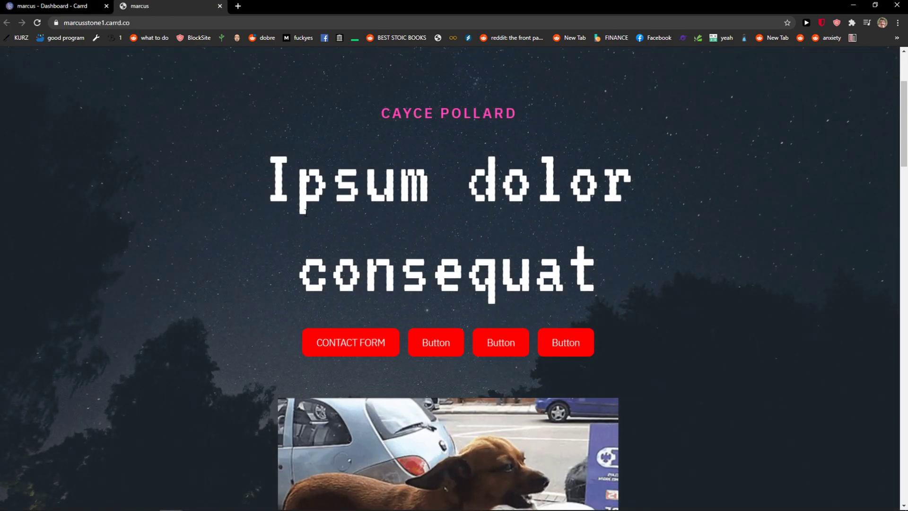
pyautogui.click(354, 350)
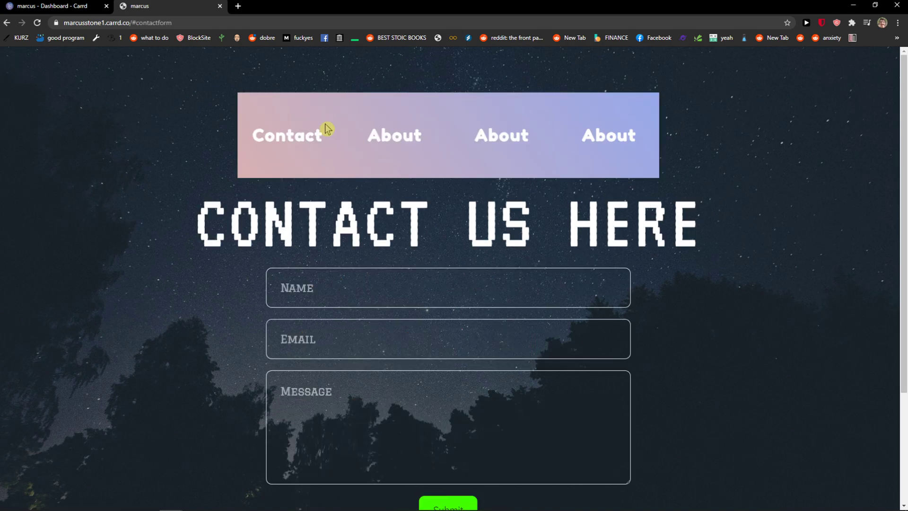
pyautogui.click(82, 5)
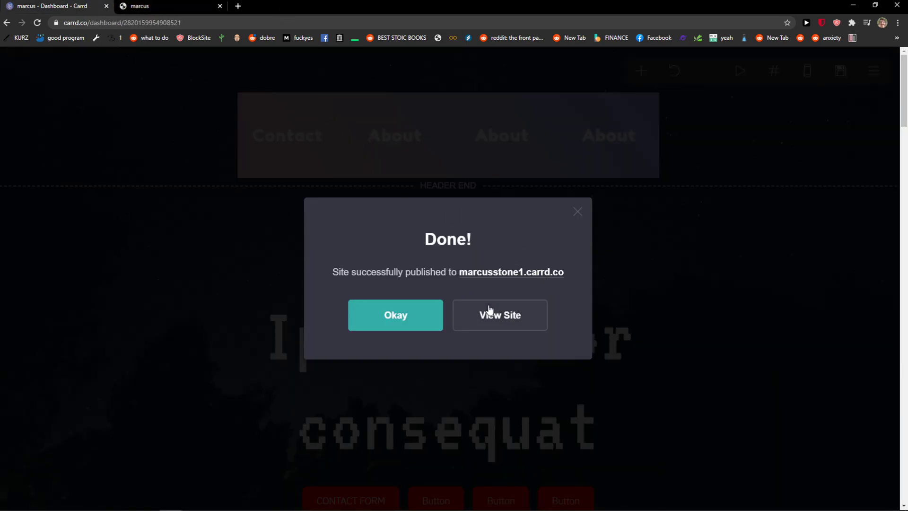
# Change the header link container's Gradient background to None so the links sit over the starry image
pyautogui.click(584, 220)
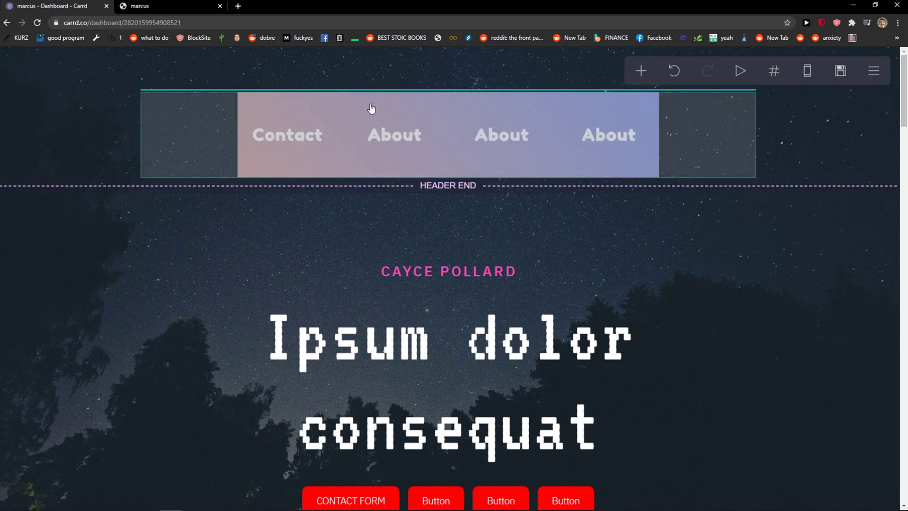
pyautogui.click(377, 109)
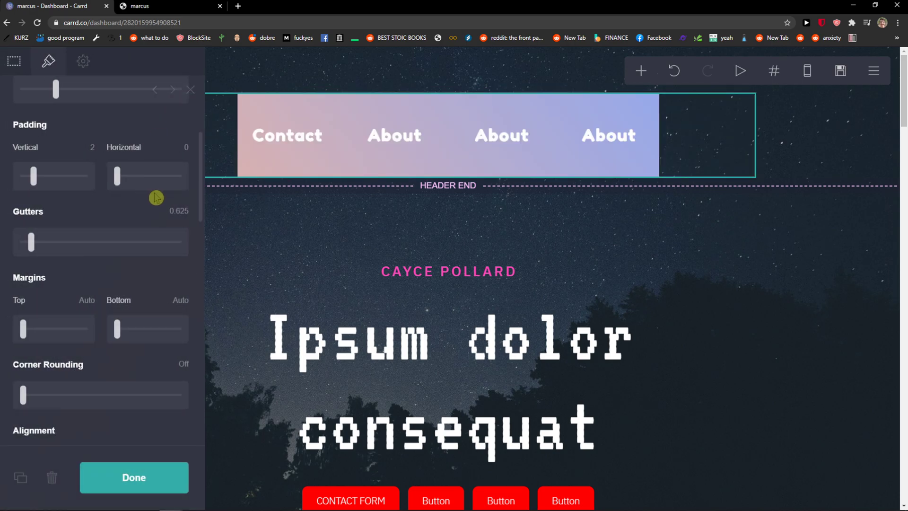
pyautogui.scroll(2, 159, 189)
pyautogui.scroll(2, 164, 159)
pyautogui.scroll(1, 163, 156)
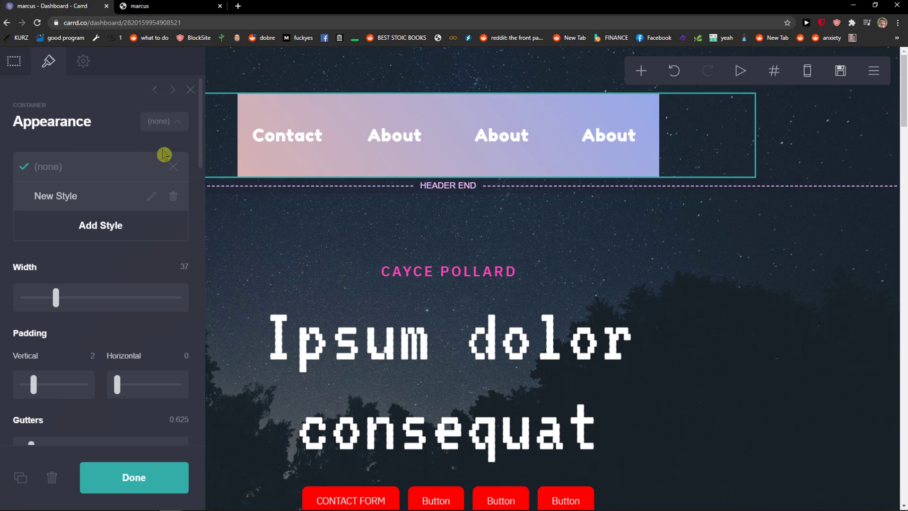
pyautogui.scroll(-12, 118, 172)
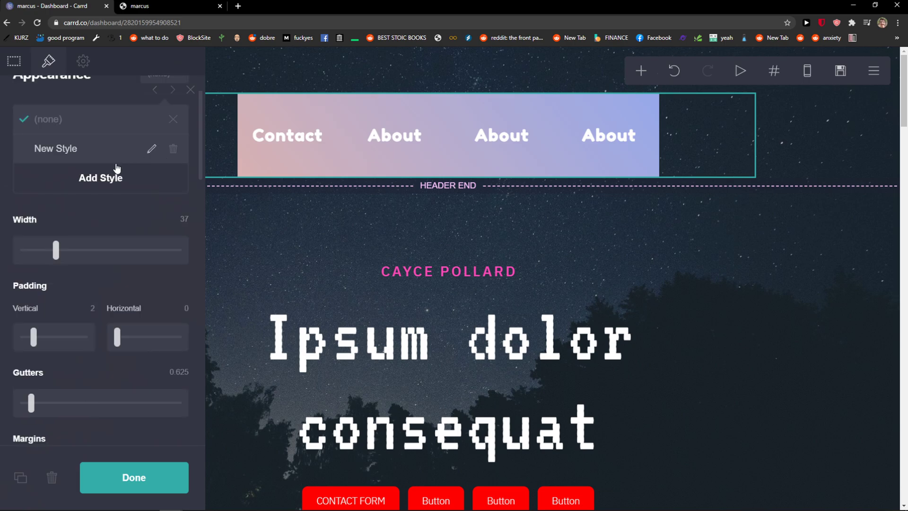
pyautogui.scroll(-3, 106, 168)
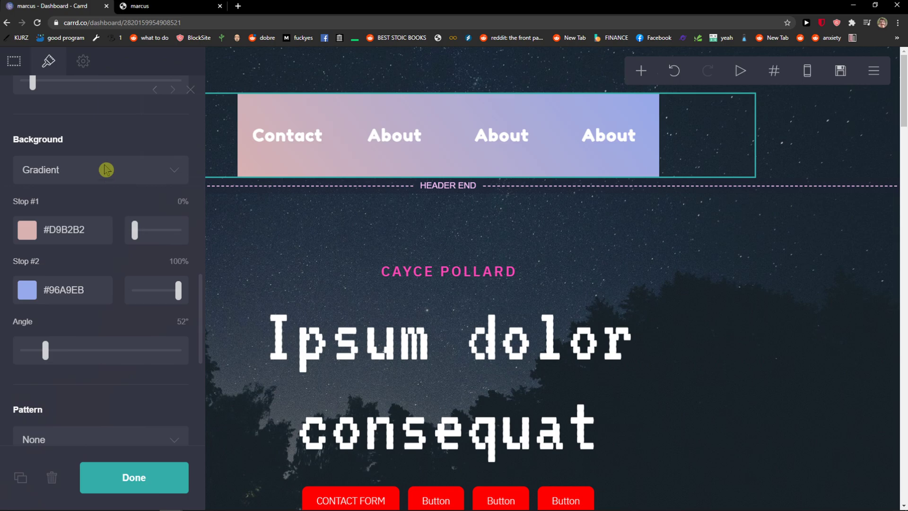
pyautogui.click(105, 170)
pyautogui.click(74, 192)
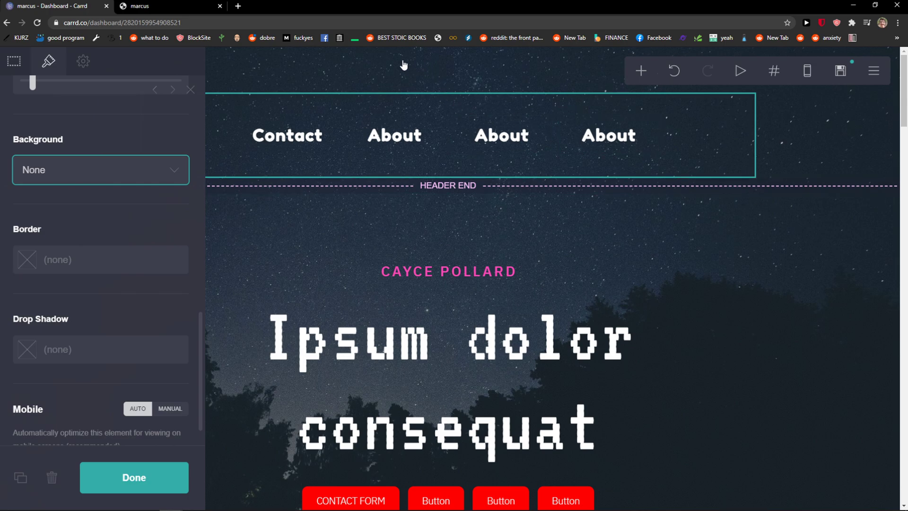
pyautogui.scroll(3, 14, 78)
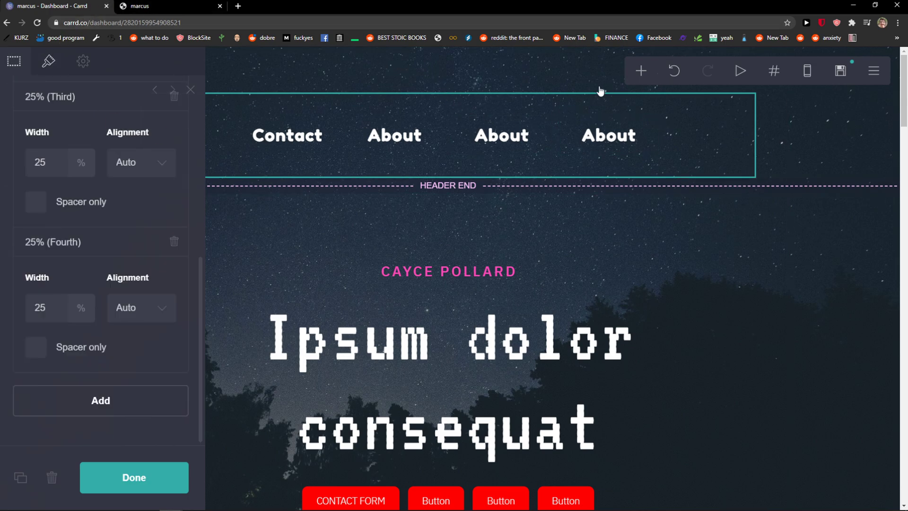
pyautogui.click(455, 70)
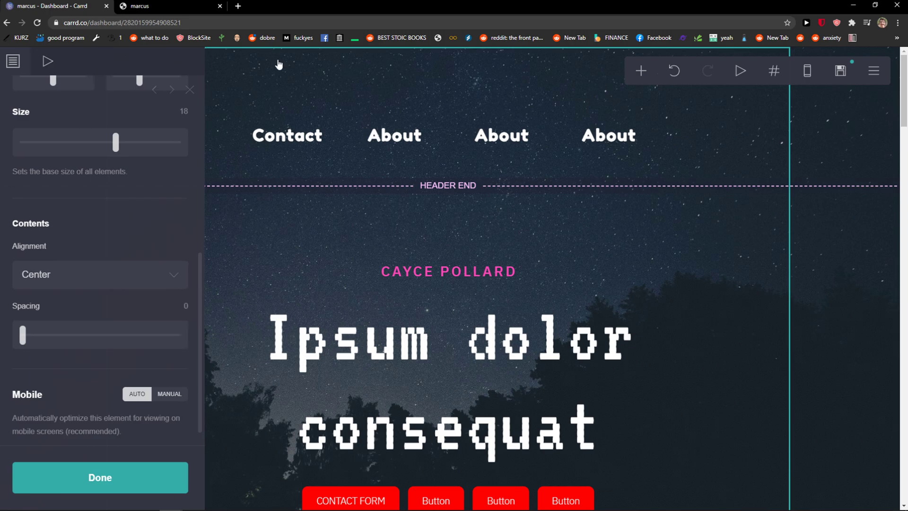
pyautogui.moveTo(585, 156); pyautogui.dragTo(588, 86)
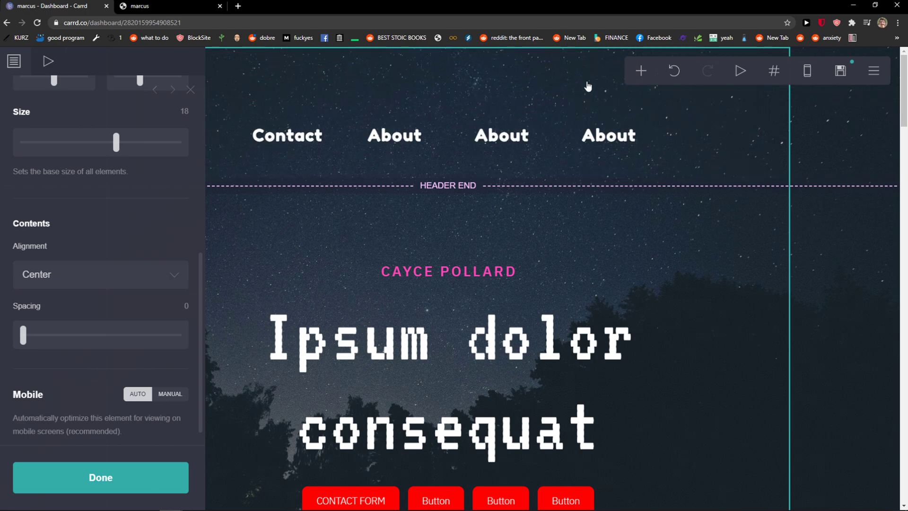
pyautogui.click(847, 162)
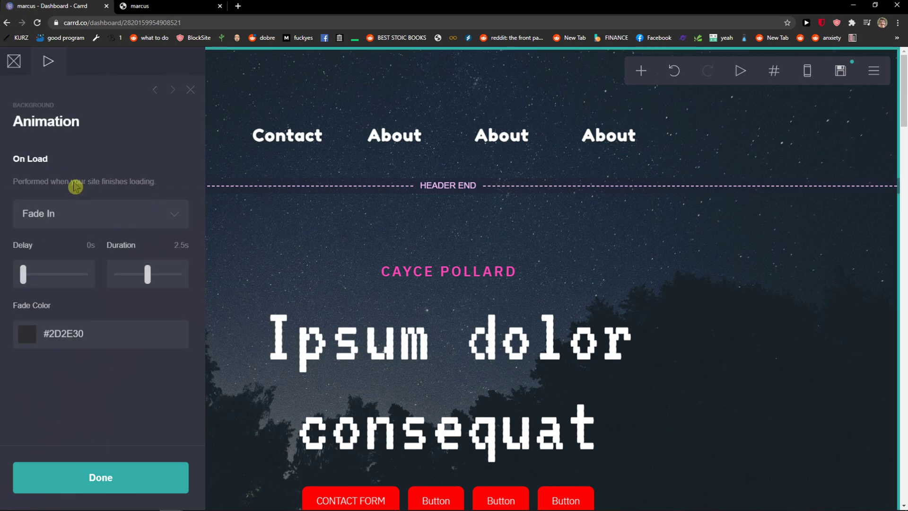
pyautogui.click(14, 61)
pyautogui.click(87, 184)
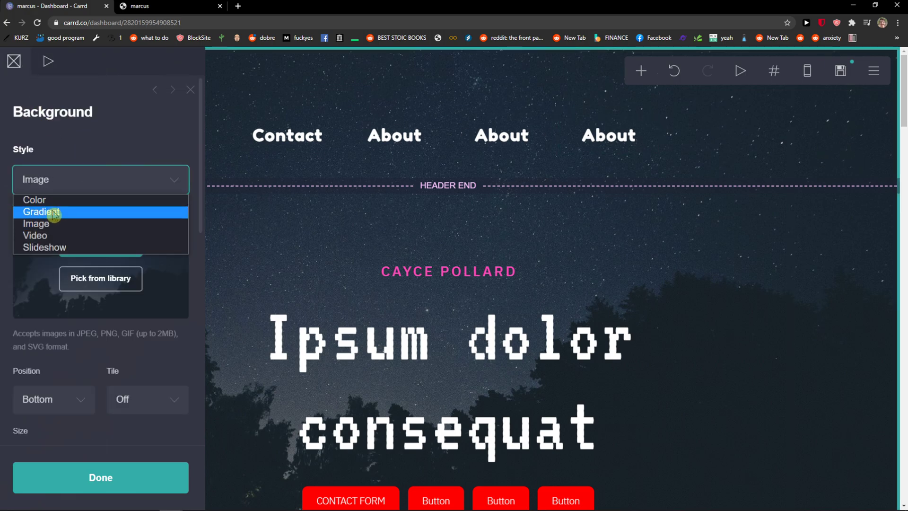
pyautogui.click(140, 157)
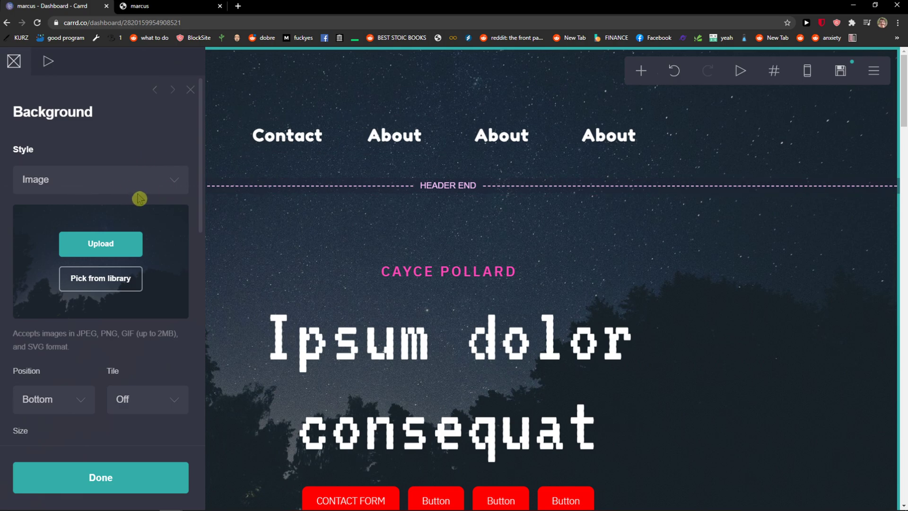
pyautogui.scroll(-5, 107, 203)
pyautogui.scroll(-5, 105, 199)
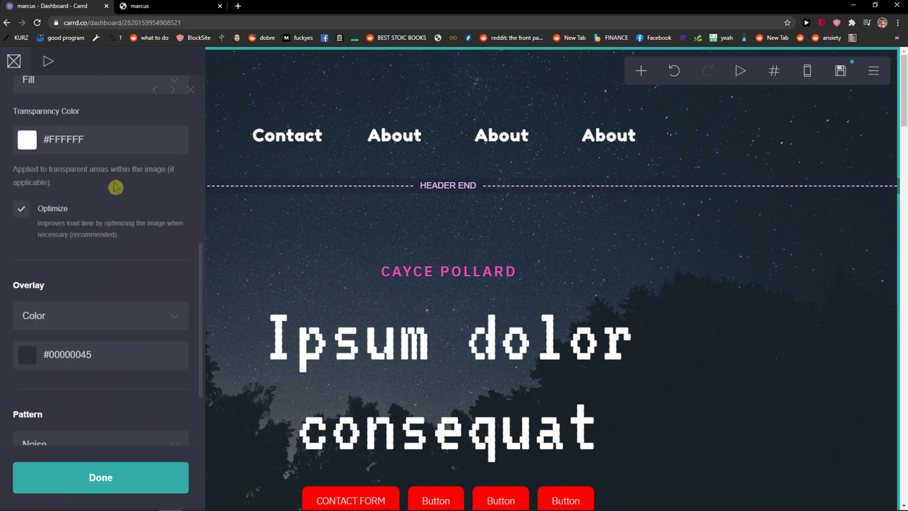
pyautogui.click(778, 162)
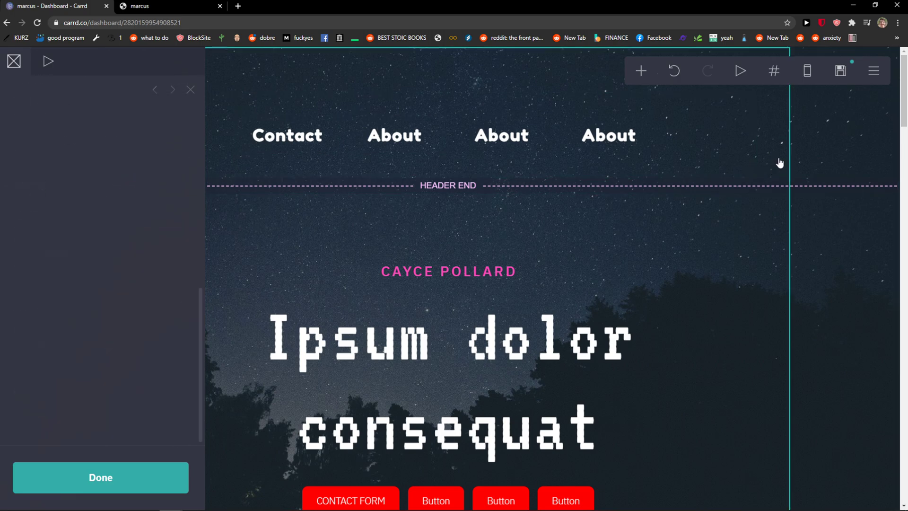
pyautogui.moveTo(615, 137)
pyautogui.mouseDown()
pyautogui.moveTo(846, 143)
pyautogui.moveTo(505, 197)
pyautogui.moveTo(594, 156)
pyautogui.moveTo(608, 138)
pyautogui.mouseUp()
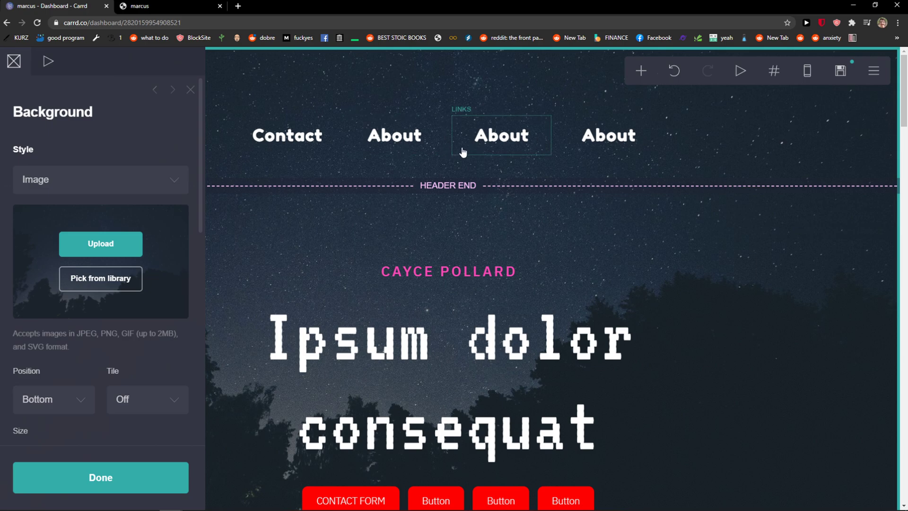
pyautogui.press('Escape')
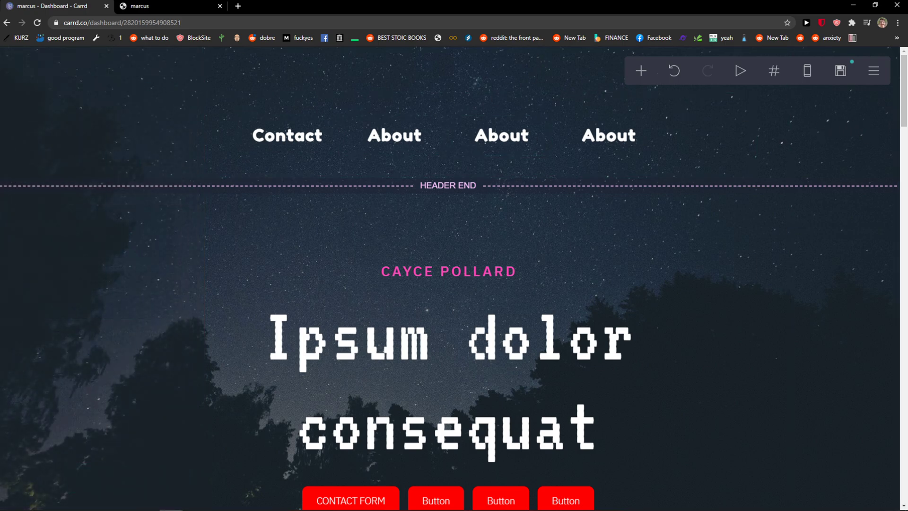
pyautogui.click(158, 69)
pyautogui.click(807, 133)
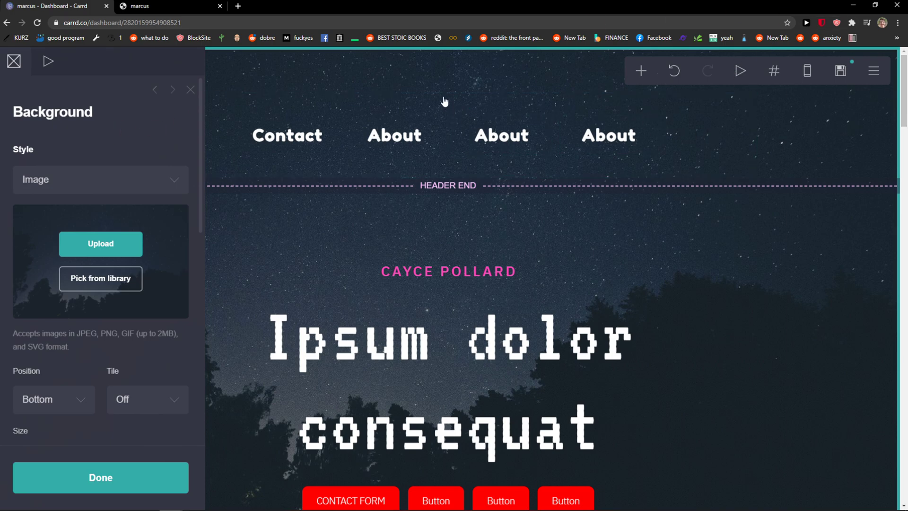
pyautogui.click(452, 85)
pyautogui.click(452, 99)
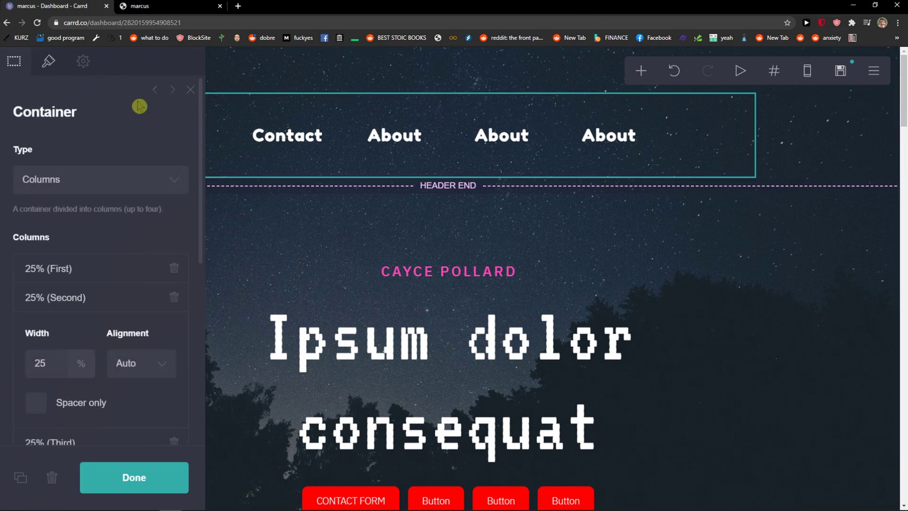
pyautogui.scroll(-2, 50, 208)
pyautogui.click(56, 174)
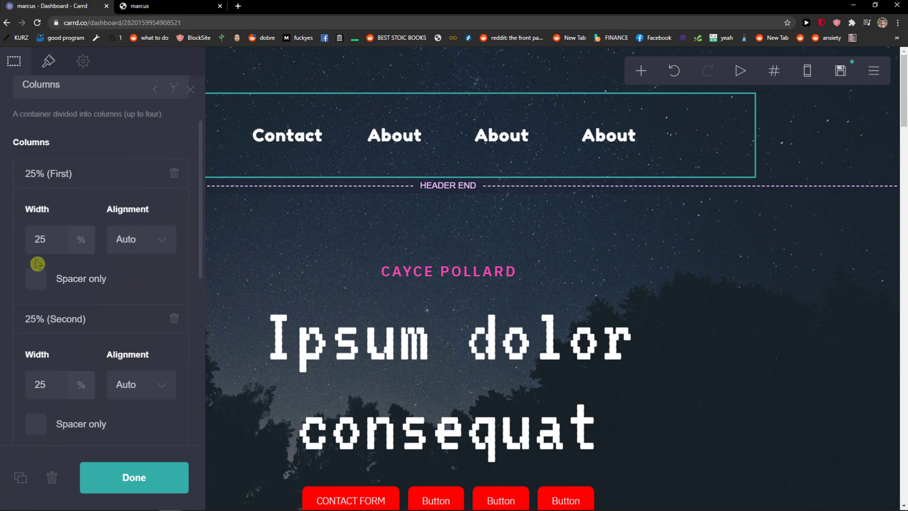
pyautogui.click(80, 245)
pyautogui.click(153, 242)
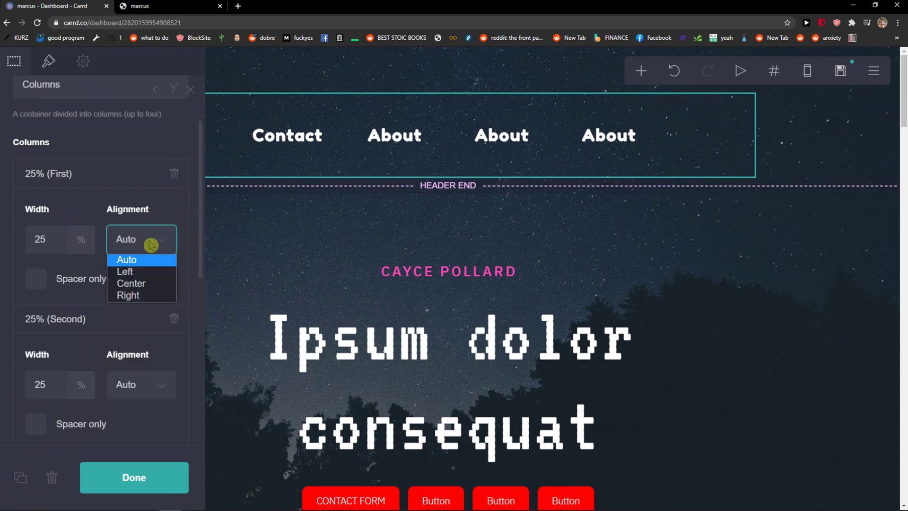
pyautogui.click(24, 278)
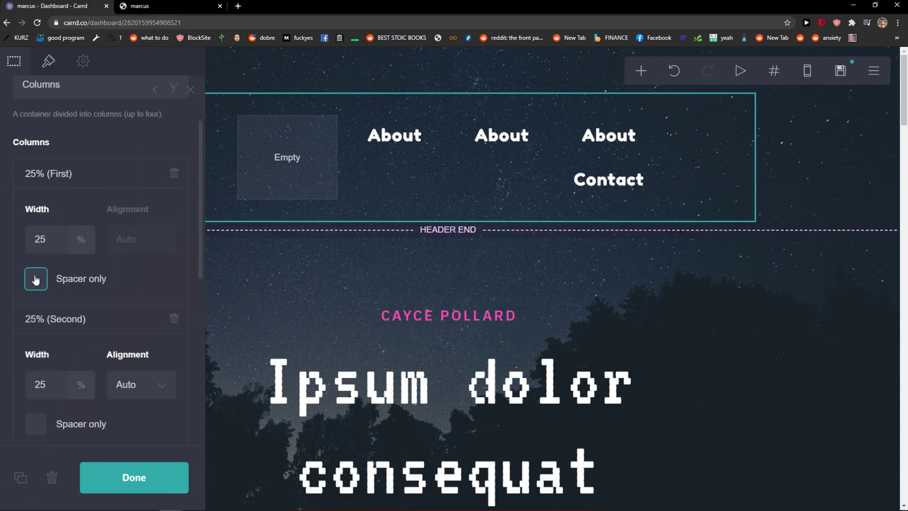
pyautogui.click(42, 276)
pyautogui.click(42, 276)
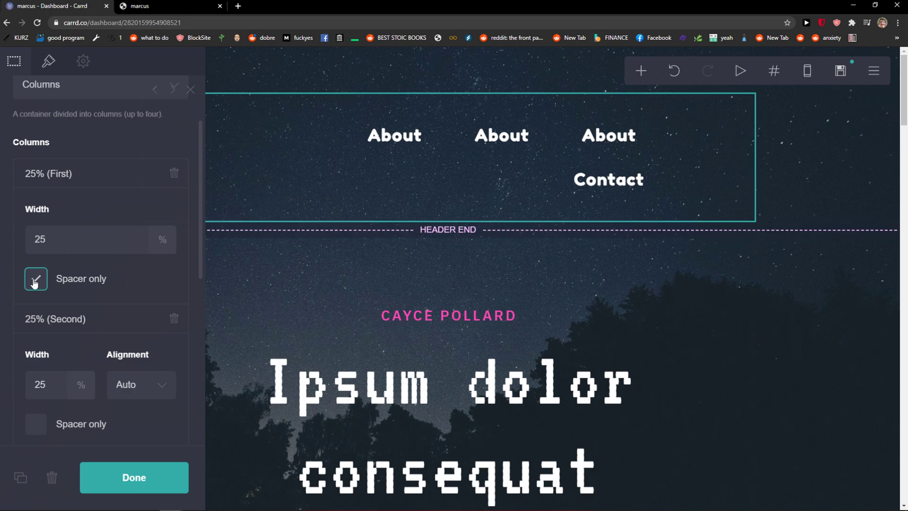
pyautogui.moveTo(577, 179); pyautogui.dragTo(290, 184)
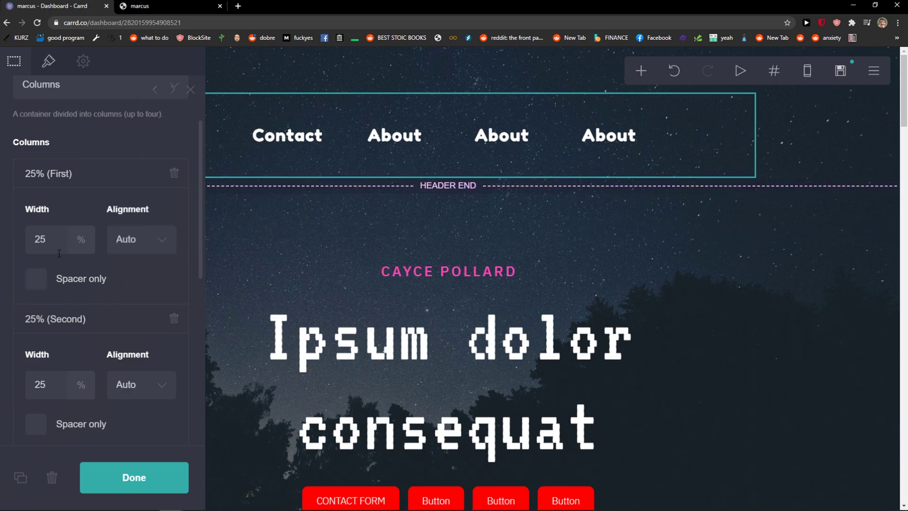
pyautogui.scroll(-7, 52, 307)
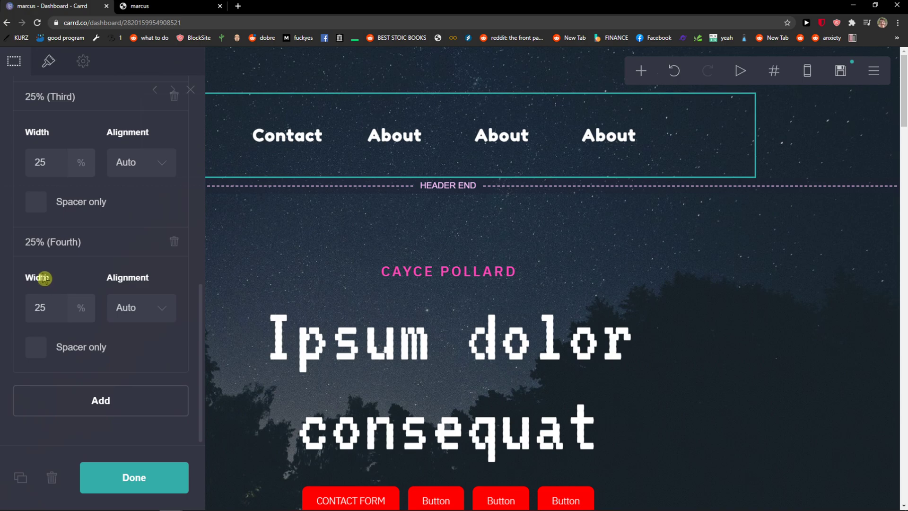
pyautogui.scroll(8, 44, 278)
pyautogui.click(54, 189)
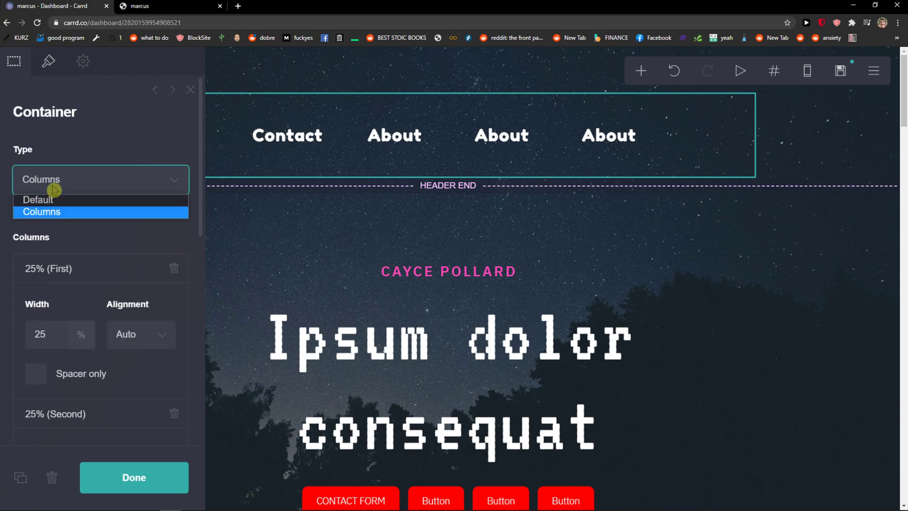
pyautogui.click(54, 187)
pyautogui.click(41, 72)
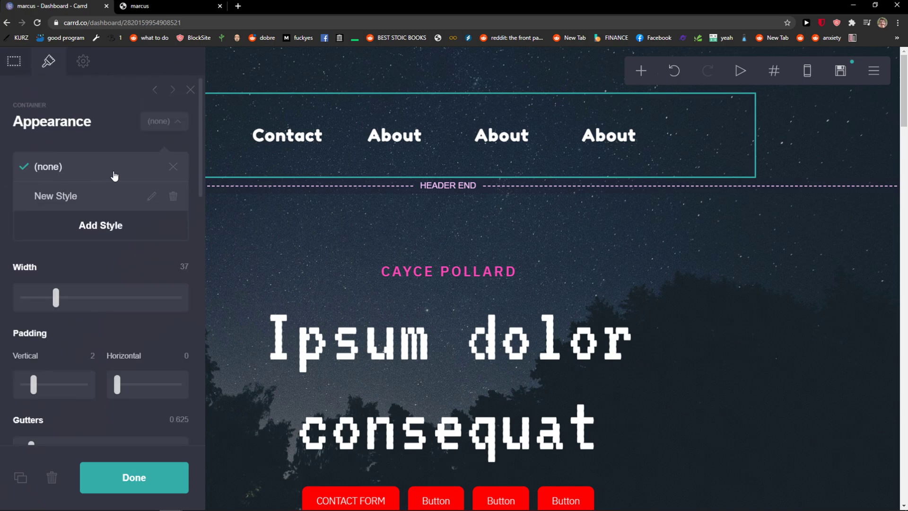
pyautogui.scroll(-4, 114, 176)
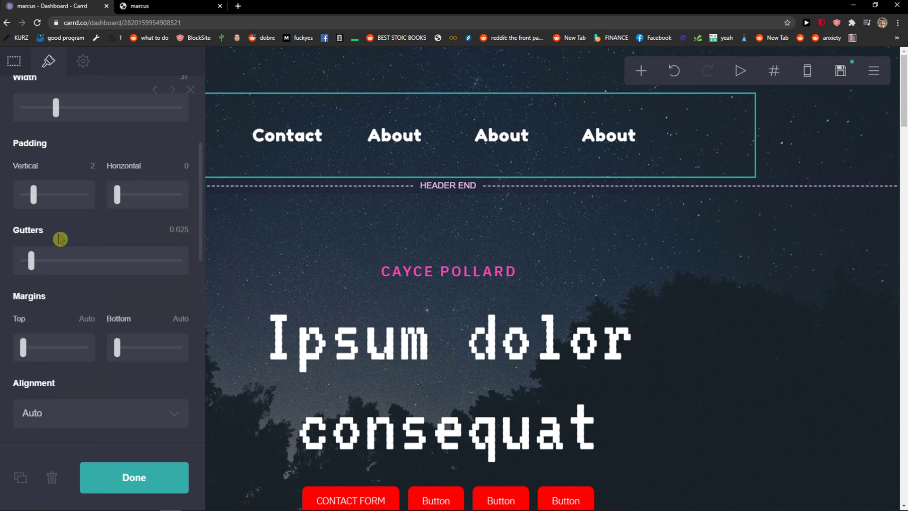
pyautogui.scroll(-10, 60, 239)
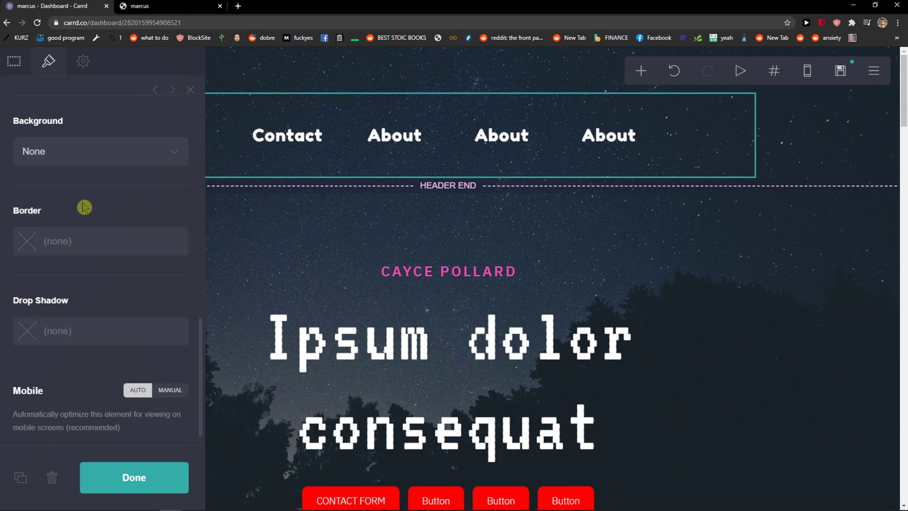
# Deselect the links container and show Page settings: Default style, Center, width 60, padding 4 by 3
pyautogui.click(472, 76)
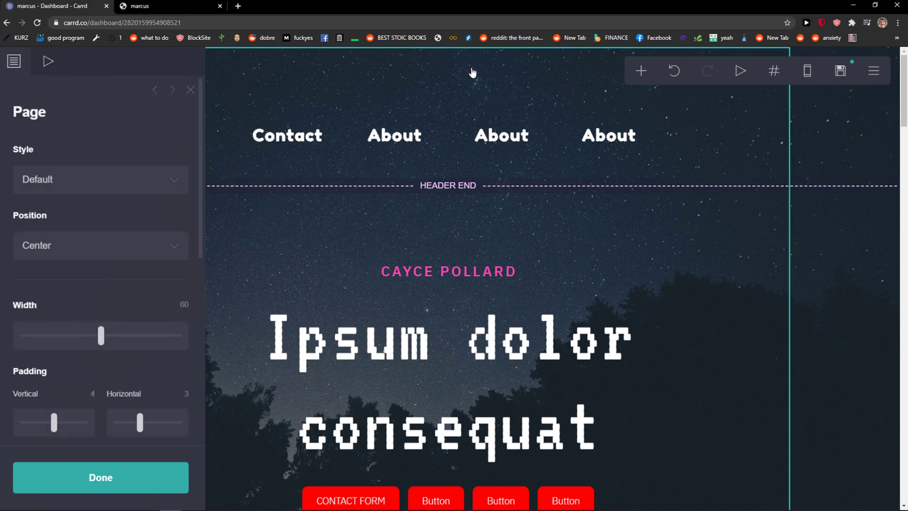
pyautogui.click(849, 132)
pyautogui.click(836, 128)
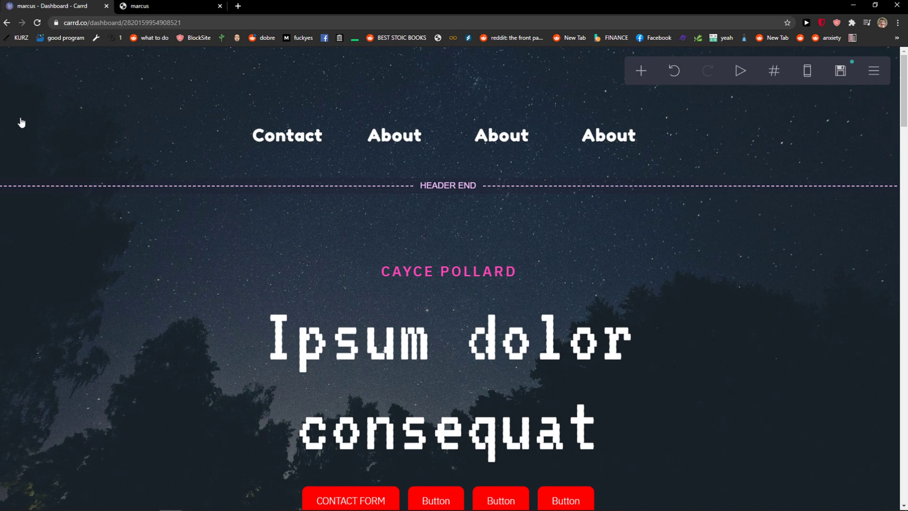
pyautogui.click(76, 130)
pyautogui.click(232, 98)
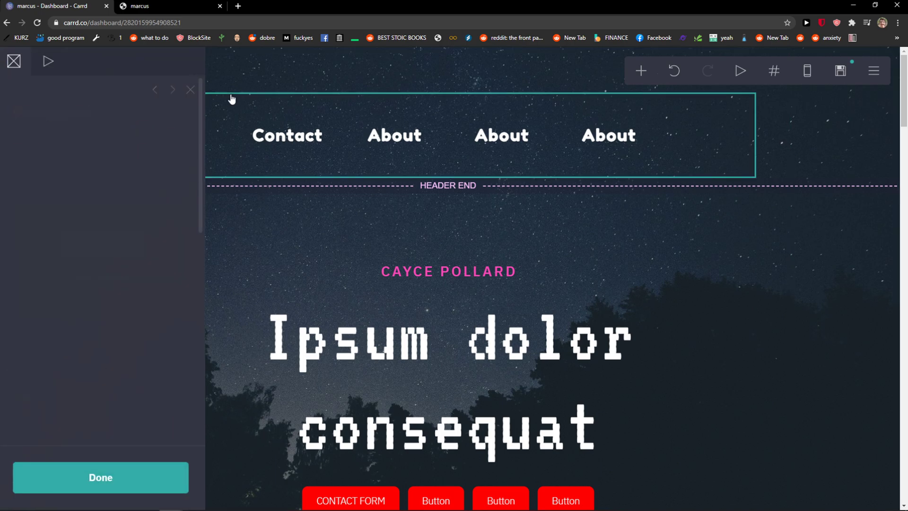
pyautogui.click(199, 81)
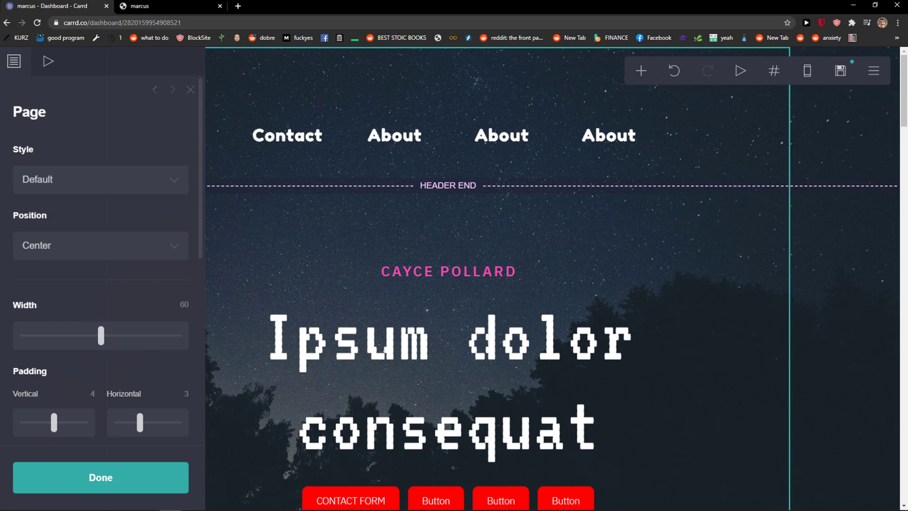